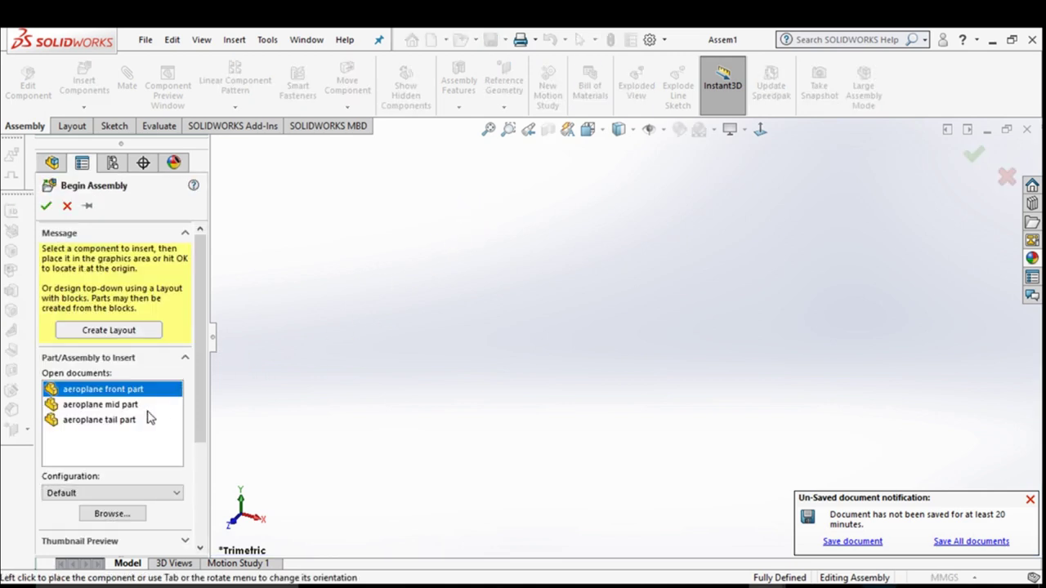
Step: Fix the aeroplane front part at the origin and place a second copy beside it
{"action": "left_click", "coordinate": [461, 344]}
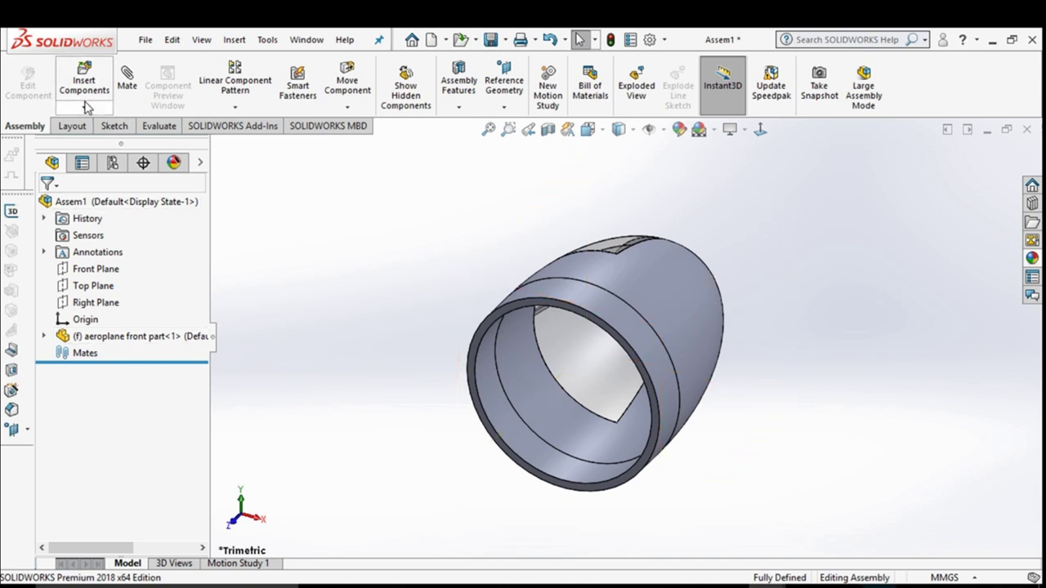
{"action": "left_click", "coordinate": [85, 106]}
{"action": "left_click", "coordinate": [99, 131]}
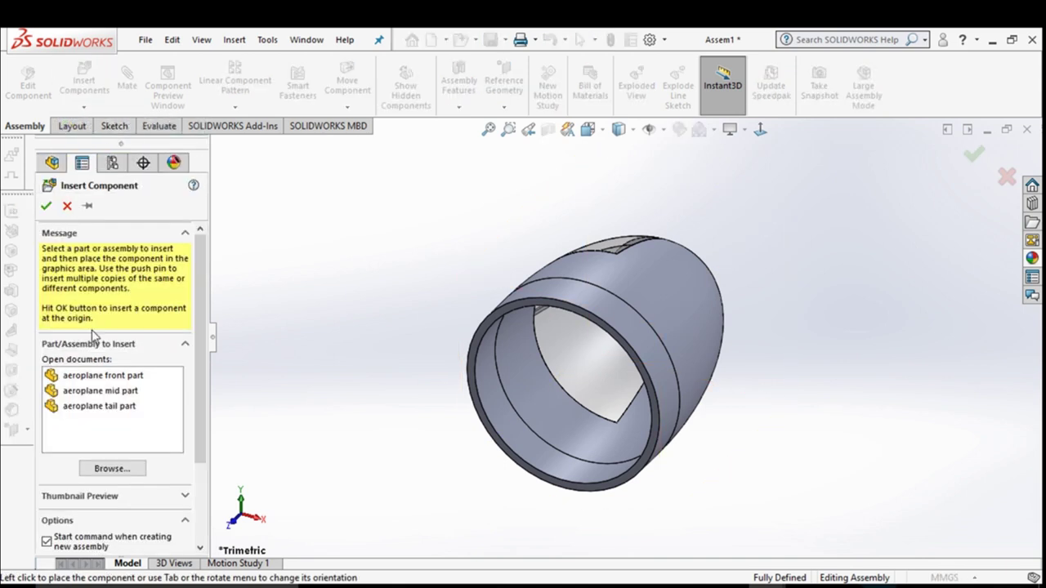
{"action": "left_click", "coordinate": [135, 377]}
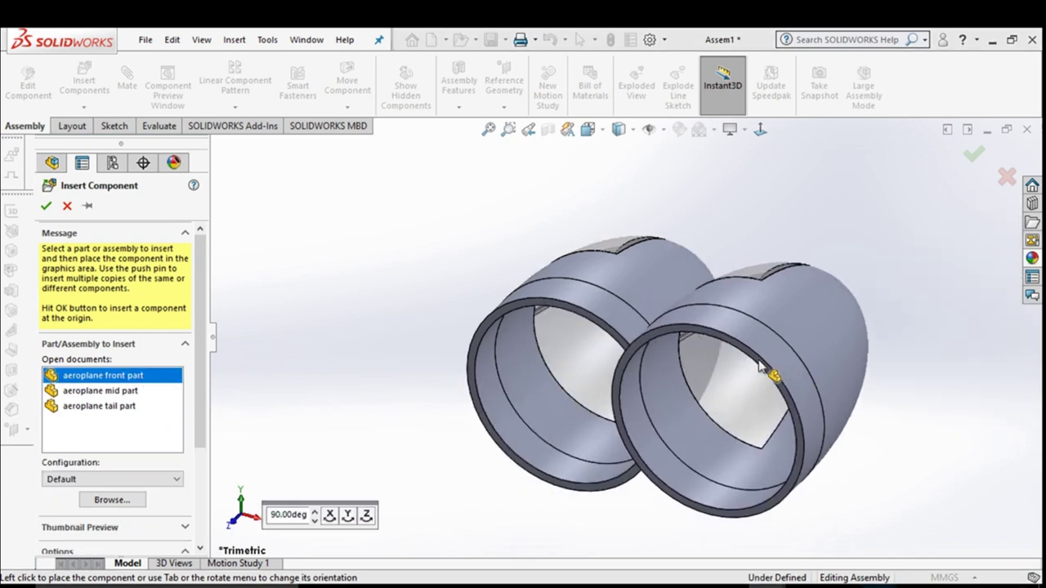
{"action": "left_click", "coordinate": [448, 381]}
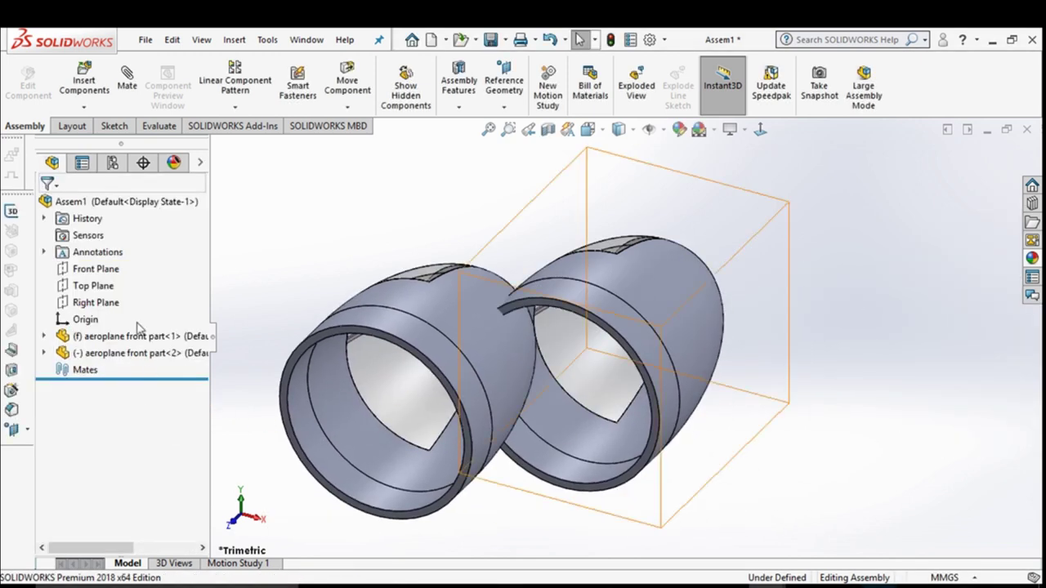
{"action": "left_click", "coordinate": [84, 109]}
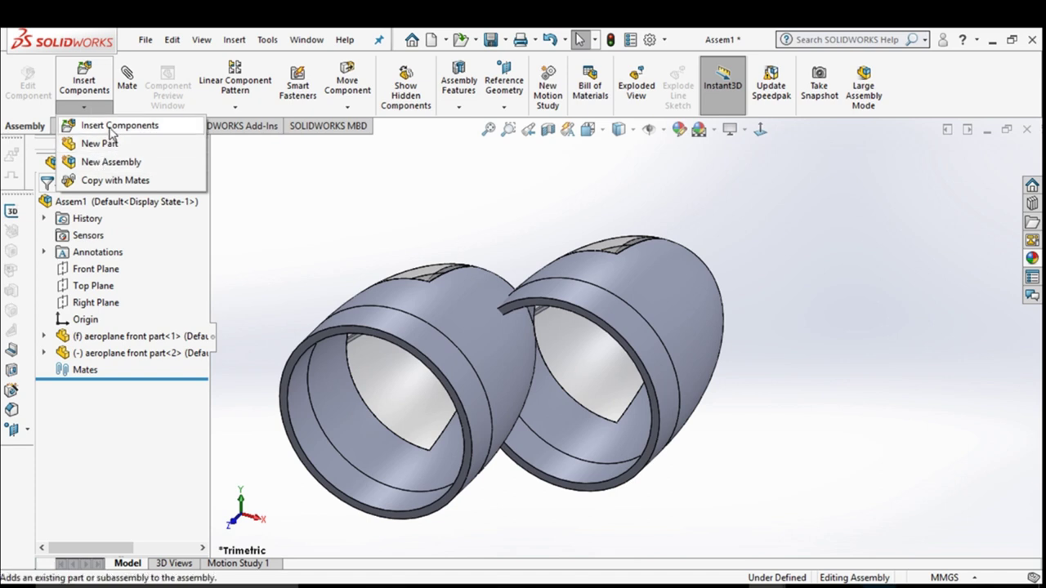
{"action": "left_click", "coordinate": [112, 126]}
Step: Insert the aeroplane tail part into the assembly beside the front part
{"action": "left_click", "coordinate": [97, 406]}
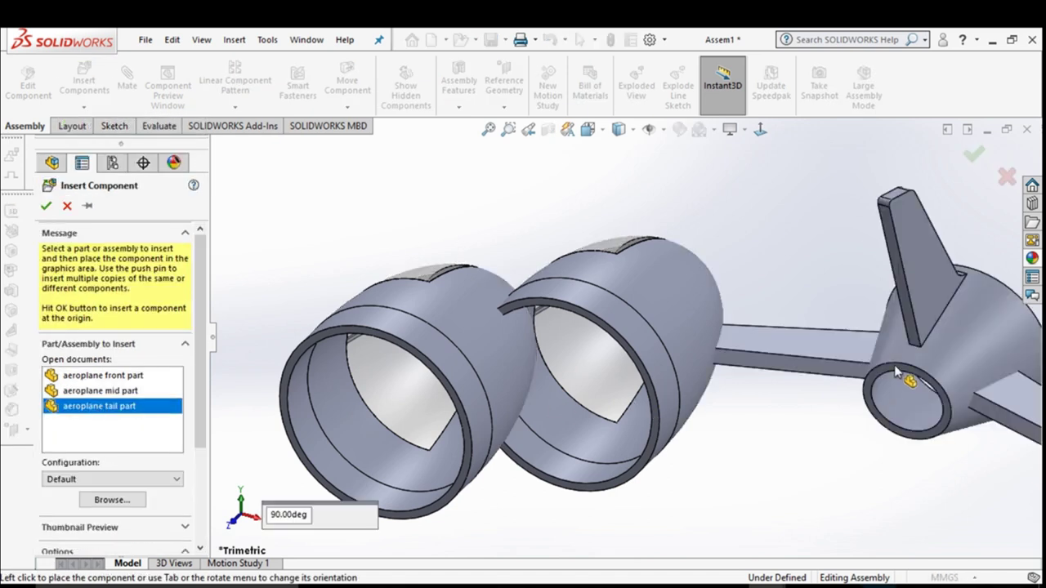
{"action": "left_click", "coordinate": [815, 341]}
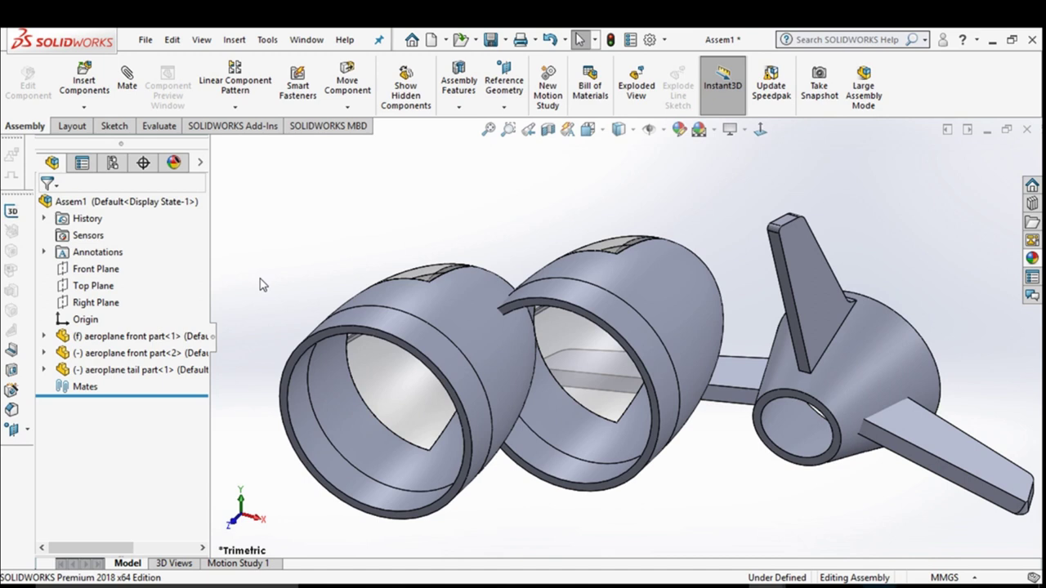
{"action": "scroll", "coordinate": [586, 404], "scroll_direction": "up", "scroll_amount": 5}
{"action": "middle_click_drag", "start_coordinate": [549, 374], "coordinate": [572, 367]}
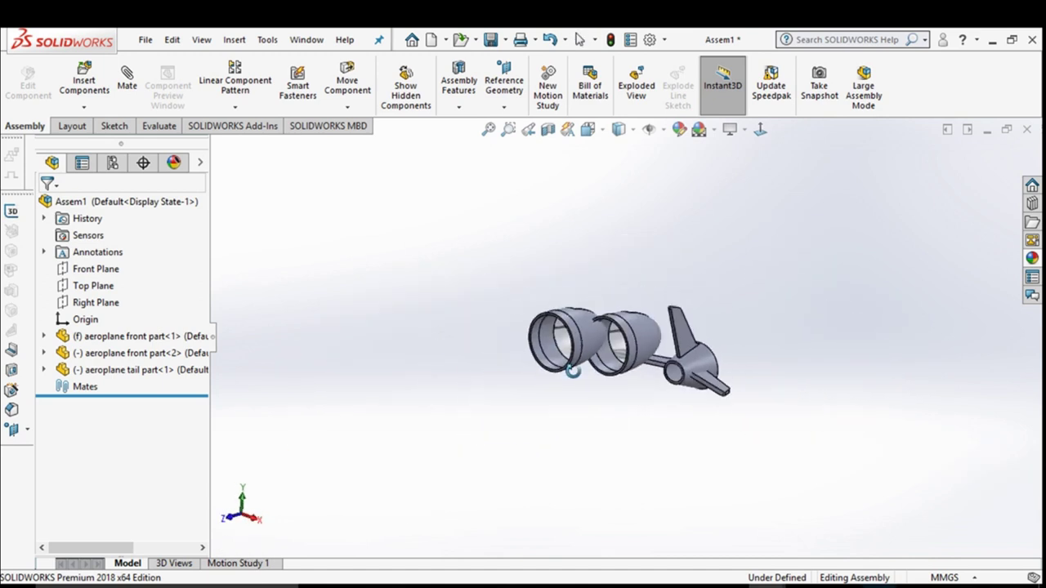
{"action": "scroll", "coordinate": [594, 352], "scroll_direction": "down", "scroll_amount": 5}
Step: Delete the second front part copy, leaving only the fixed front part
{"action": "left_click_drag", "start_coordinate": [599, 311], "coordinate": [536, 398]}
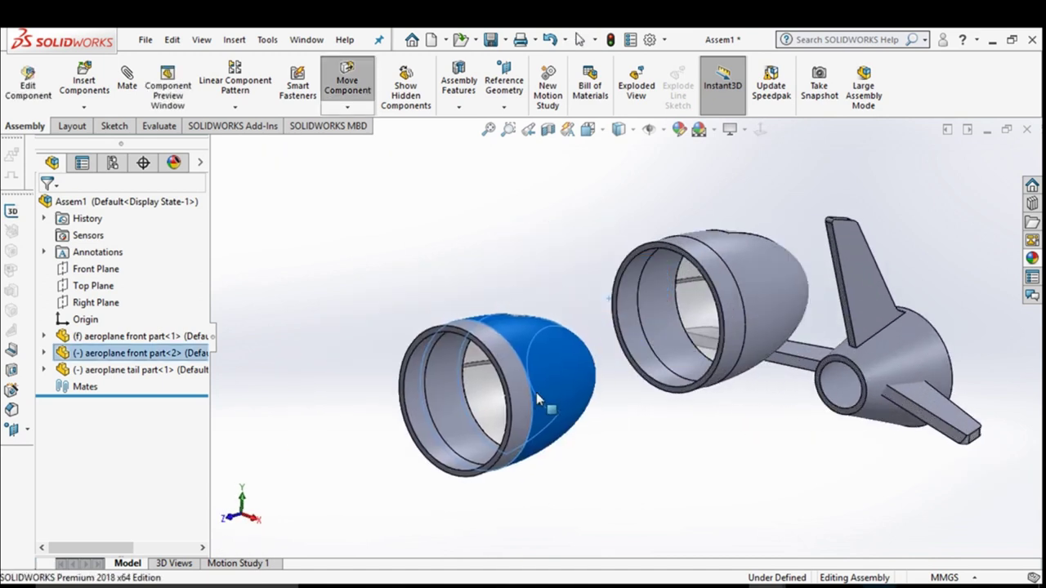
{"action": "left_click_drag", "start_coordinate": [778, 291], "coordinate": [662, 318]}
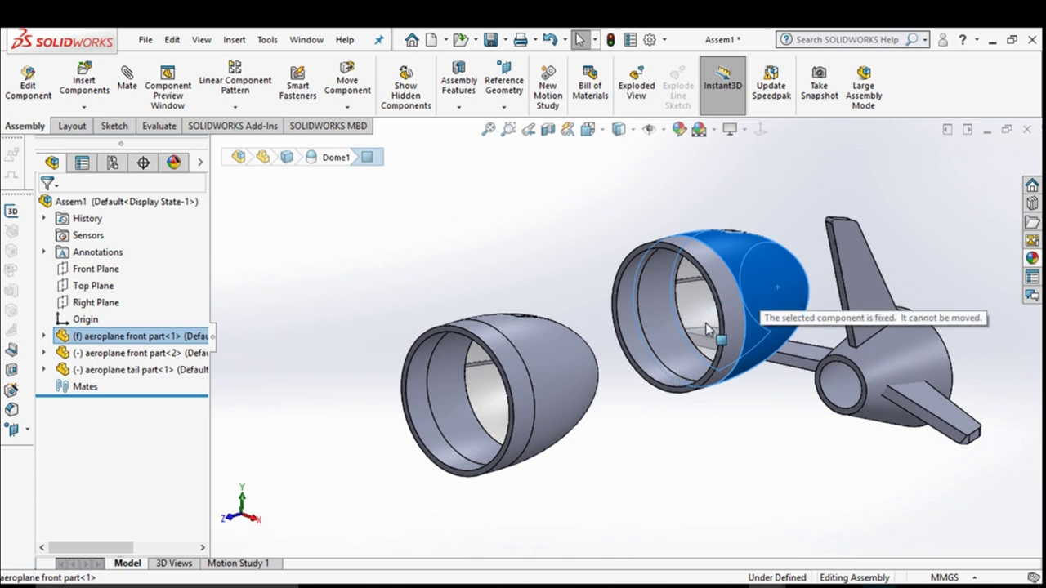
{"action": "left_click", "coordinate": [557, 371]}
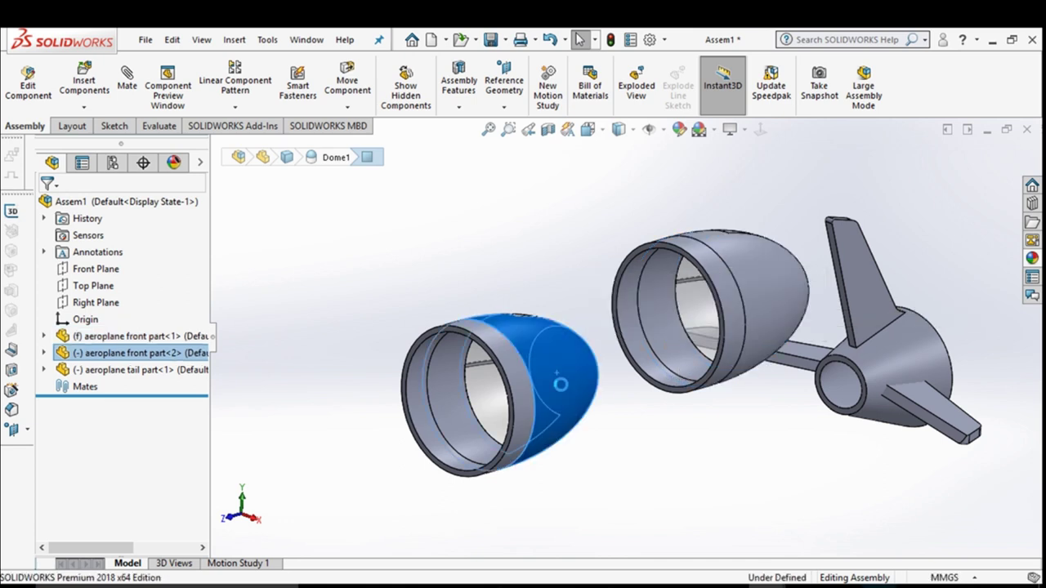
{"action": "key", "text": "Delete"}
{"action": "left_click", "coordinate": [403, 189]}
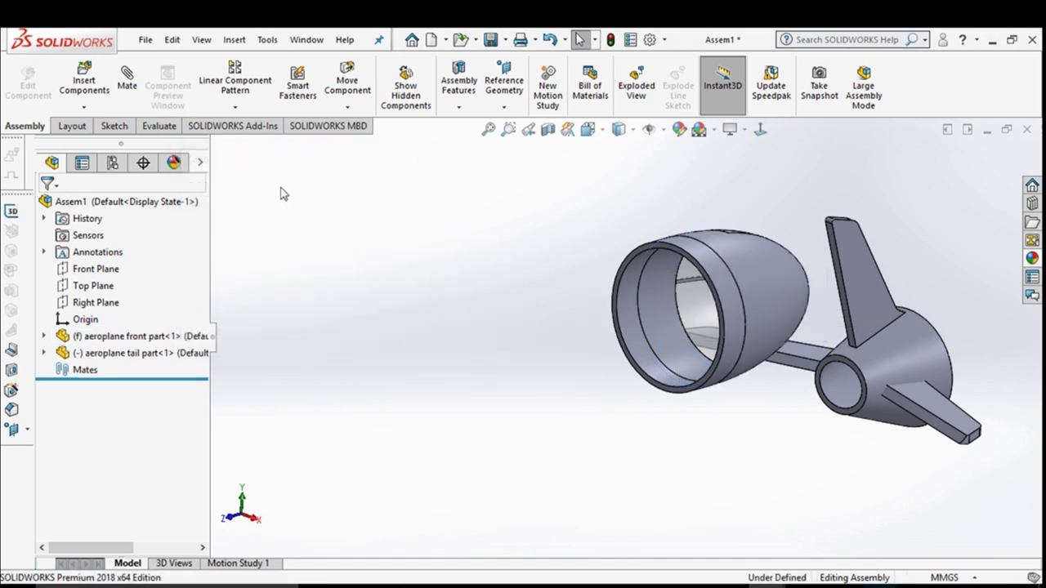
Step: Insert the aeroplane mid part and drag it clear of the front and tail parts
{"action": "left_click", "coordinate": [93, 112]}
{"action": "left_click", "coordinate": [109, 128]}
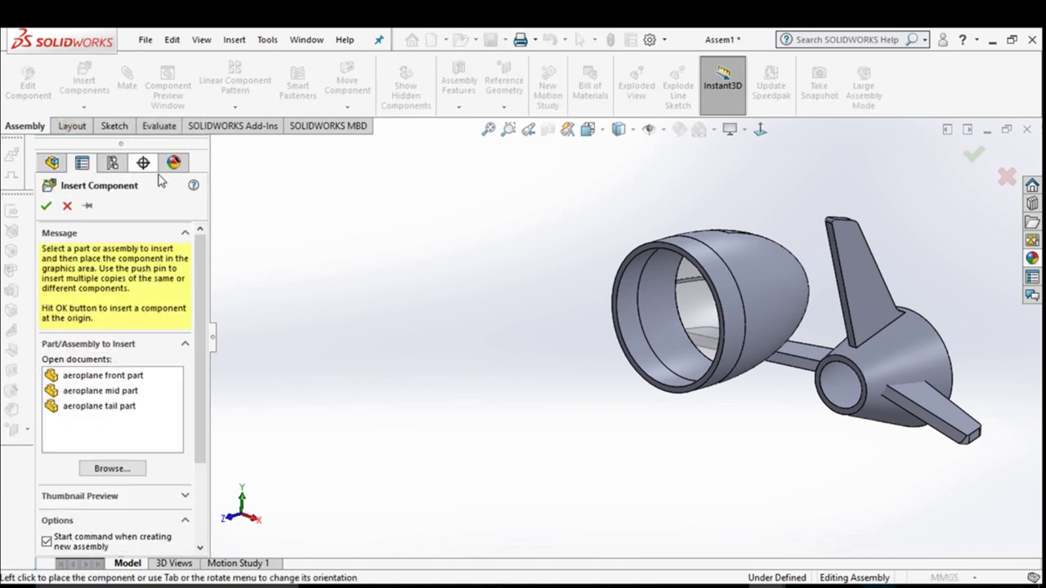
{"action": "left_click", "coordinate": [115, 394]}
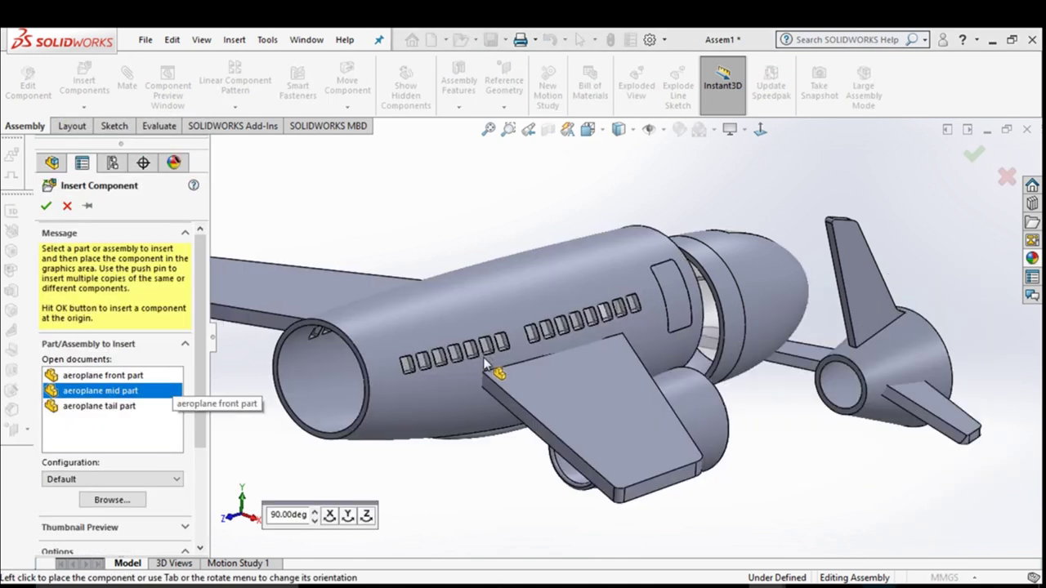
{"action": "left_click", "coordinate": [45, 206]}
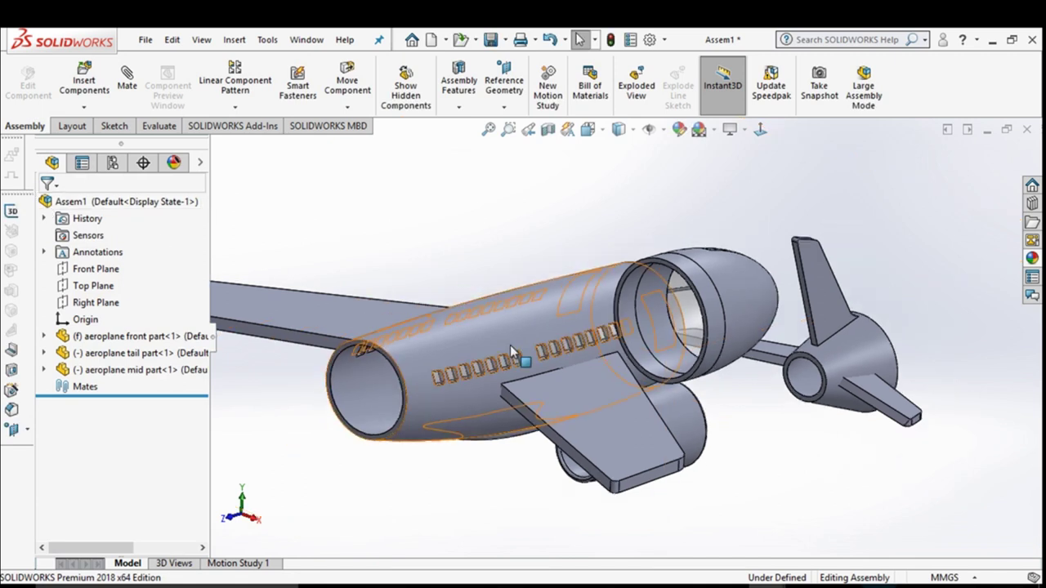
{"action": "scroll", "coordinate": [572, 343], "scroll_direction": "down", "scroll_amount": 3}
{"action": "mouse_move", "coordinate": [556, 343]}
{"action": "middle_mouse_down"}
{"action": "mouse_move", "coordinate": [712, 427]}
{"action": "mouse_move", "coordinate": [733, 497]}
{"action": "mouse_move", "coordinate": [686, 467]}
{"action": "middle_mouse_up"}
{"action": "left_click_drag", "start_coordinate": [562, 324], "coordinate": [629, 433]}
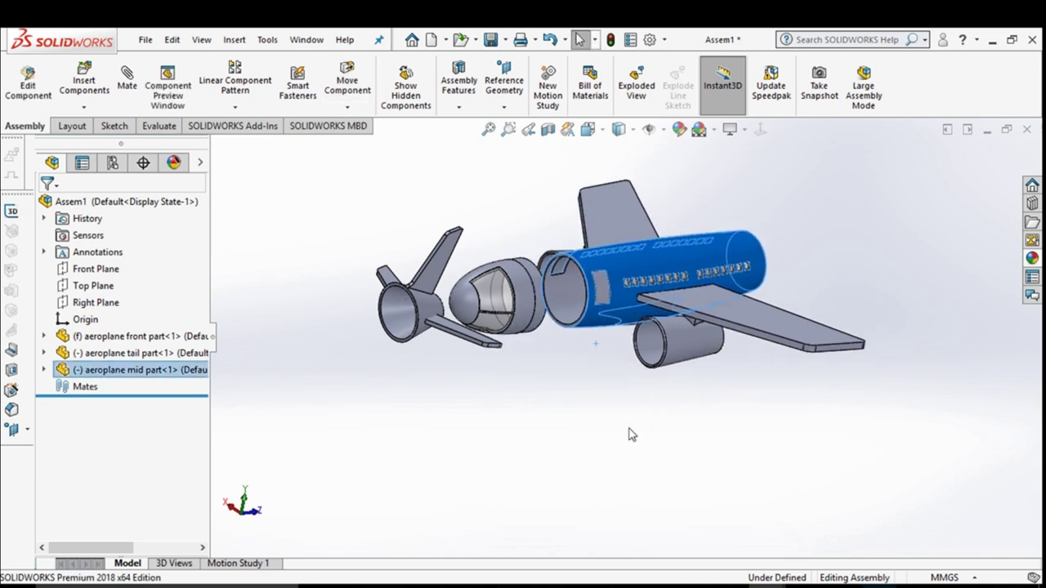
{"action": "left_click", "coordinate": [629, 434]}
{"action": "scroll", "coordinate": [588, 351], "scroll_direction": "down", "scroll_amount": 3}
{"action": "scroll", "coordinate": [554, 310], "scroll_direction": "down", "scroll_amount": 2}
{"action": "scroll", "coordinate": [504, 324], "scroll_direction": "down", "scroll_amount": 3}
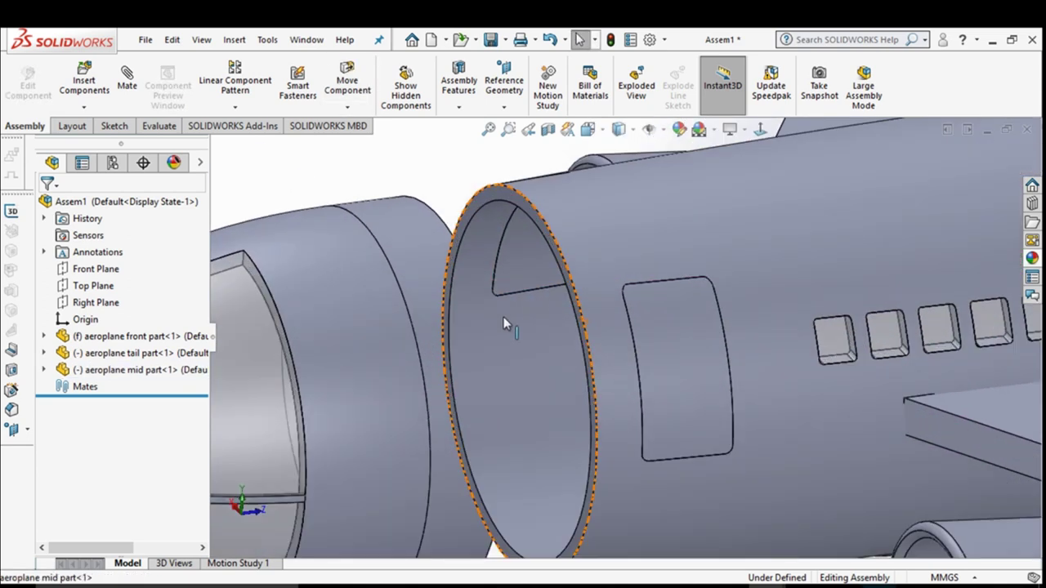
{"action": "left_click", "coordinate": [504, 323]}
{"action": "scroll", "coordinate": [504, 323], "scroll_direction": "up", "scroll_amount": 5}
{"action": "mouse_move", "coordinate": [550, 367]}
{"action": "middle_mouse_down"}
{"action": "mouse_move", "coordinate": [567, 392]}
{"action": "mouse_move", "coordinate": [599, 331]}
{"action": "mouse_move", "coordinate": [591, 310]}
{"action": "middle_mouse_up"}
{"action": "scroll", "coordinate": [592, 294], "scroll_direction": "down", "scroll_amount": 2}
{"action": "scroll", "coordinate": [591, 286], "scroll_direction": "down", "scroll_amount": 2}
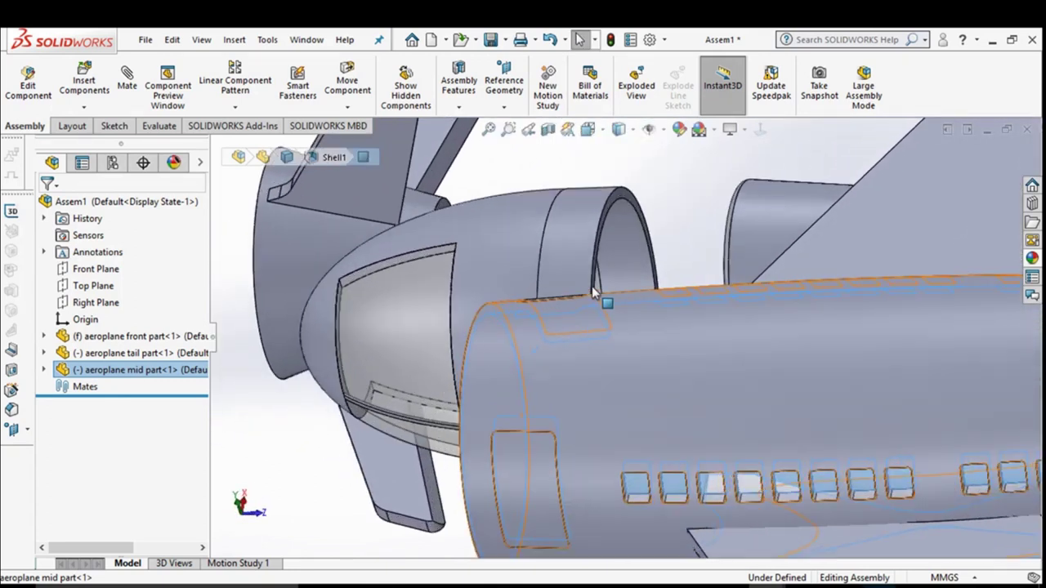
{"action": "scroll", "coordinate": [604, 278], "scroll_direction": "down", "scroll_amount": 3}
{"action": "left_click", "coordinate": [666, 236], "text": "ctrl"}
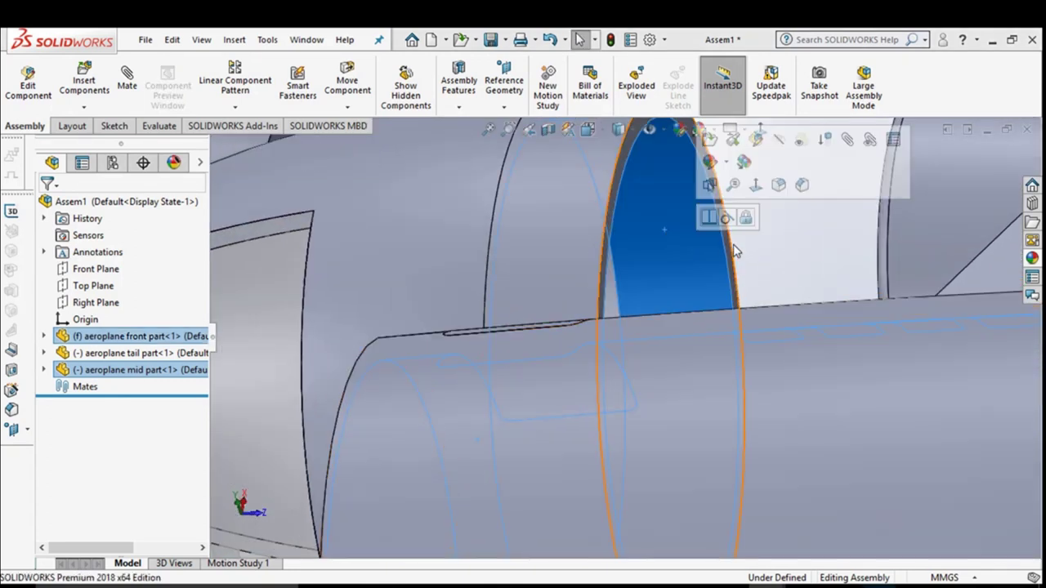
{"action": "key", "text": "Escape"}
{"action": "left_click", "coordinate": [689, 230]}
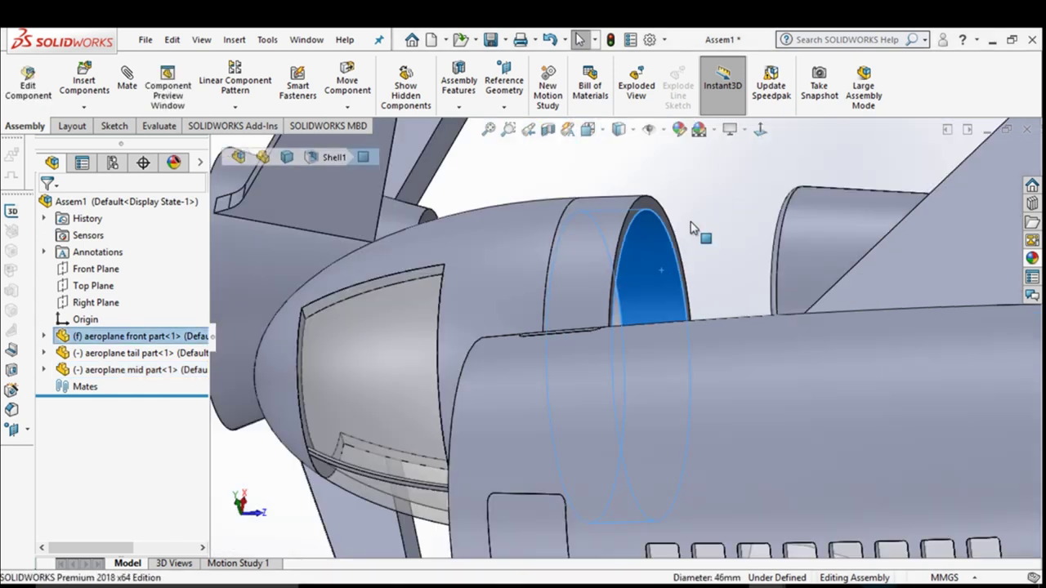
{"action": "scroll", "coordinate": [692, 226], "scroll_direction": "up", "scroll_amount": 3}
{"action": "mouse_move", "coordinate": [691, 226]}
{"action": "middle_mouse_down"}
{"action": "mouse_move", "coordinate": [685, 393]}
{"action": "mouse_move", "coordinate": [631, 419]}
{"action": "middle_mouse_up"}
{"action": "scroll", "coordinate": [685, 393], "scroll_direction": "down", "scroll_amount": 2}
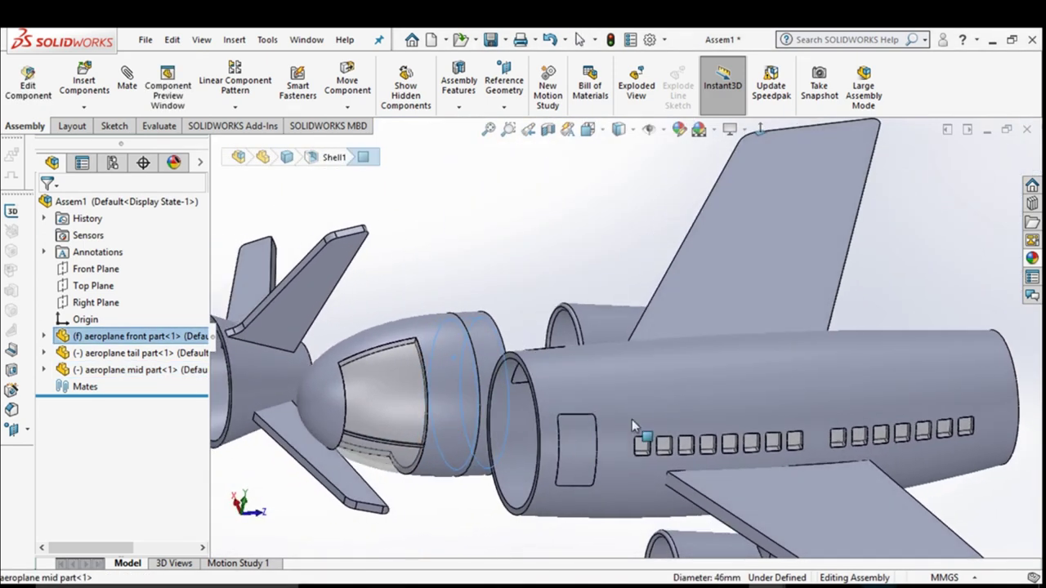
{"action": "scroll", "coordinate": [509, 413], "scroll_direction": "down", "scroll_amount": 3}
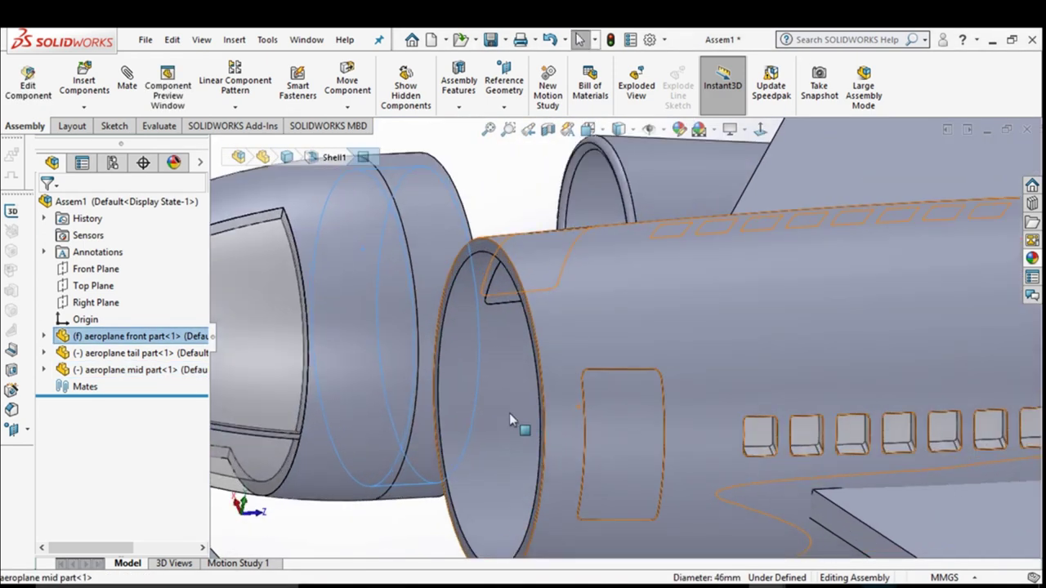
{"action": "left_click", "coordinate": [438, 401]}
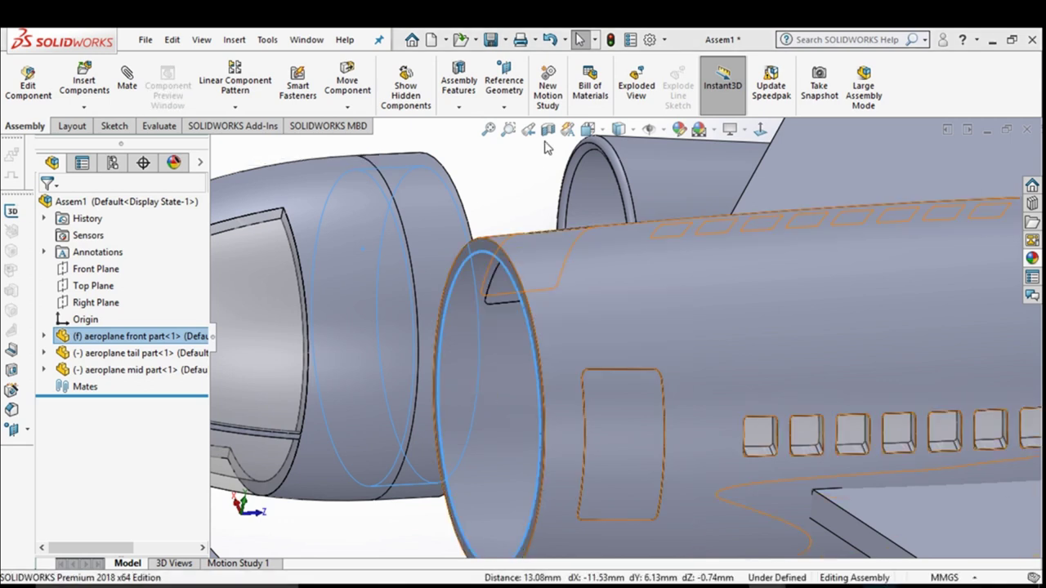
{"action": "left_click", "coordinate": [533, 210]}
{"action": "scroll", "coordinate": [631, 374], "scroll_direction": "up", "scroll_amount": 5}
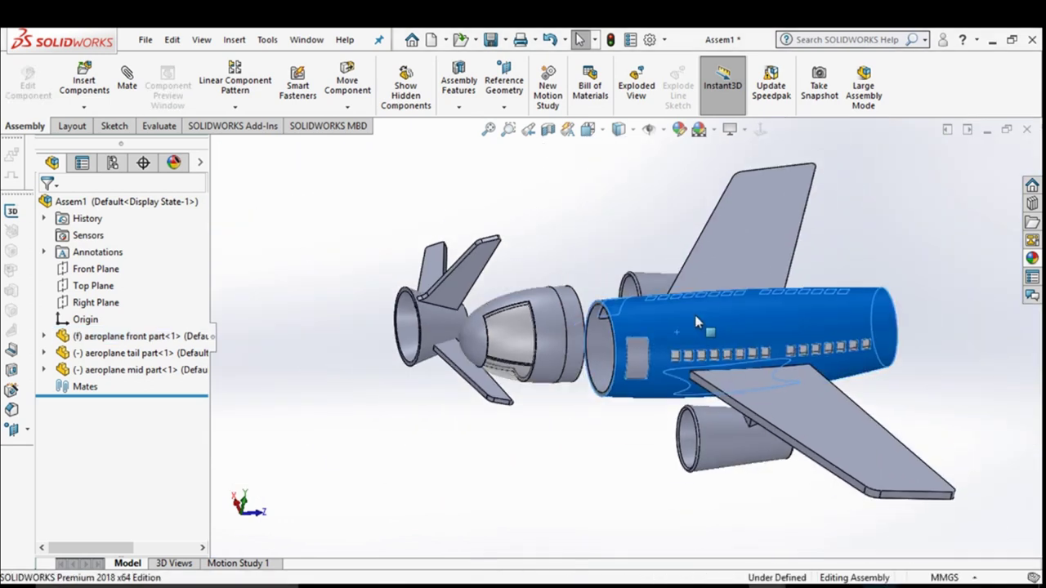
Step: Move the mid fuselage away from the nose and view the whole plane
{"action": "left_click_drag", "start_coordinate": [658, 379], "coordinate": [683, 330]}
{"action": "left_click", "coordinate": [626, 422]}
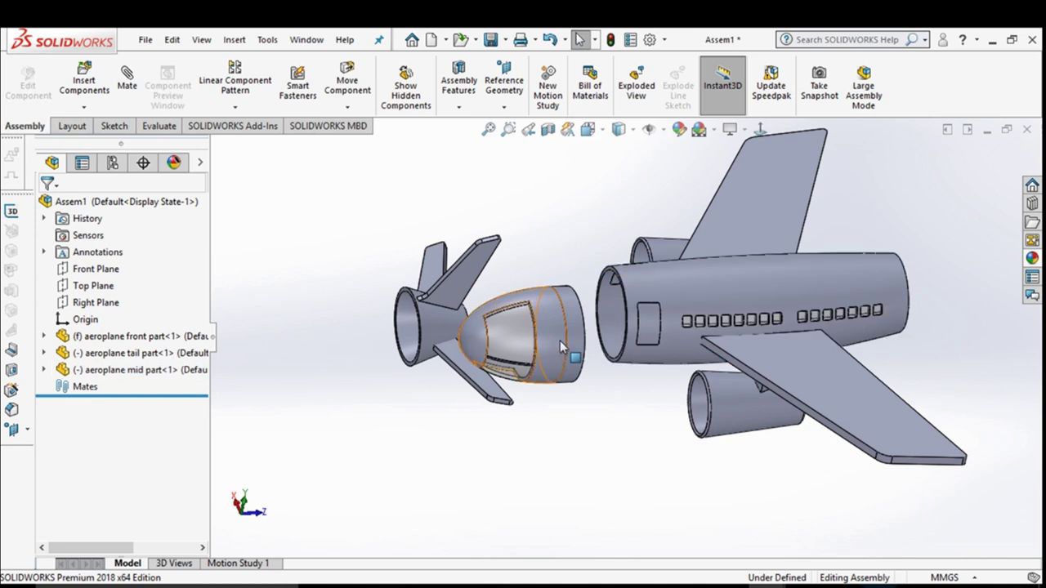
{"action": "left_click_drag", "start_coordinate": [573, 341], "coordinate": [589, 331]}
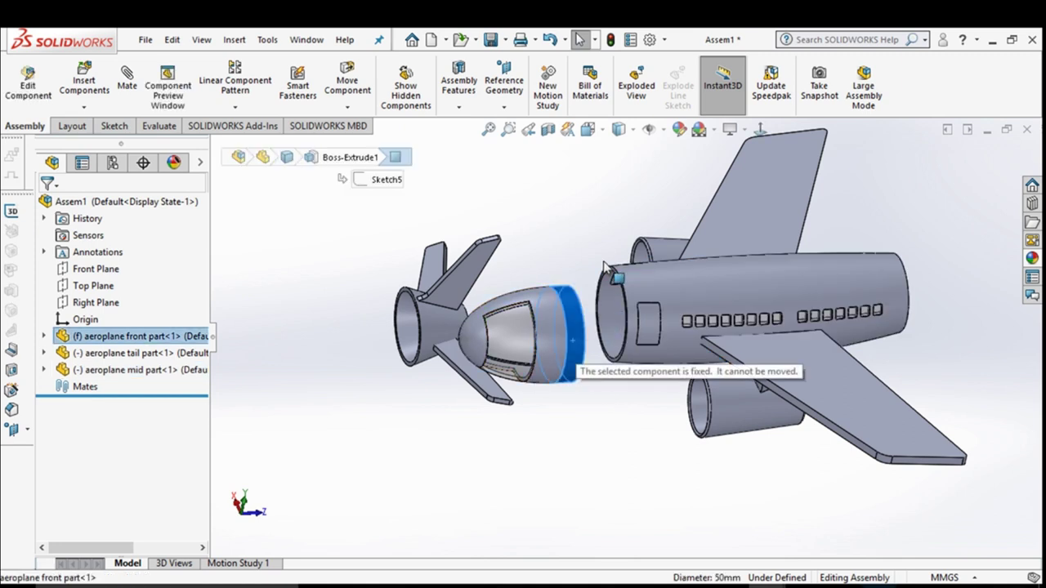
{"action": "left_click", "coordinate": [542, 275]}
{"action": "scroll", "coordinate": [367, 350], "scroll_direction": "down", "scroll_amount": 2}
{"action": "middle_click_drag", "start_coordinate": [472, 319], "coordinate": [701, 326]}
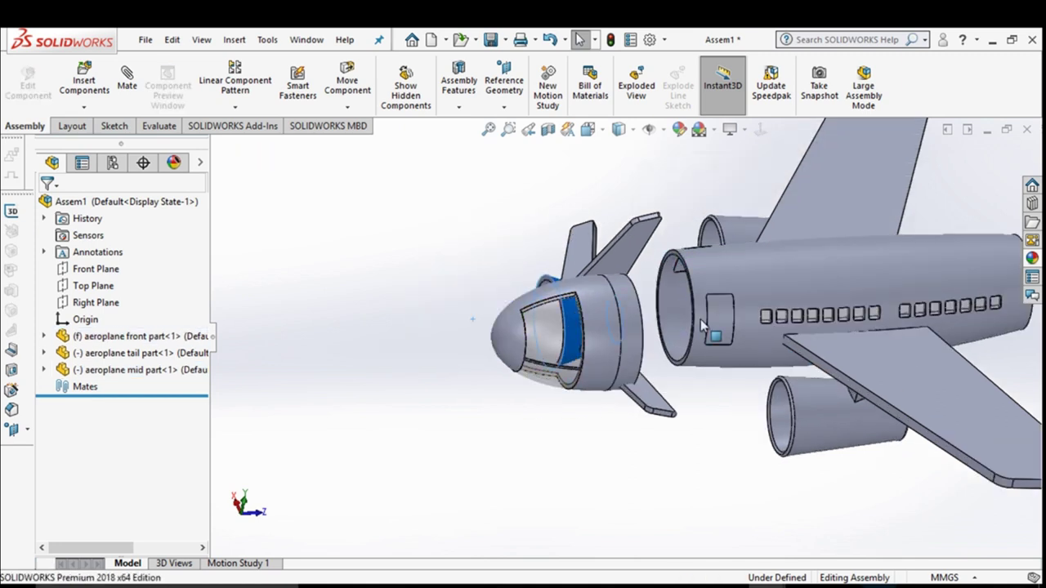
{"action": "scroll", "coordinate": [701, 326], "scroll_direction": "up", "scroll_amount": 3}
{"action": "middle_click_drag", "start_coordinate": [957, 303], "coordinate": [819, 329]}
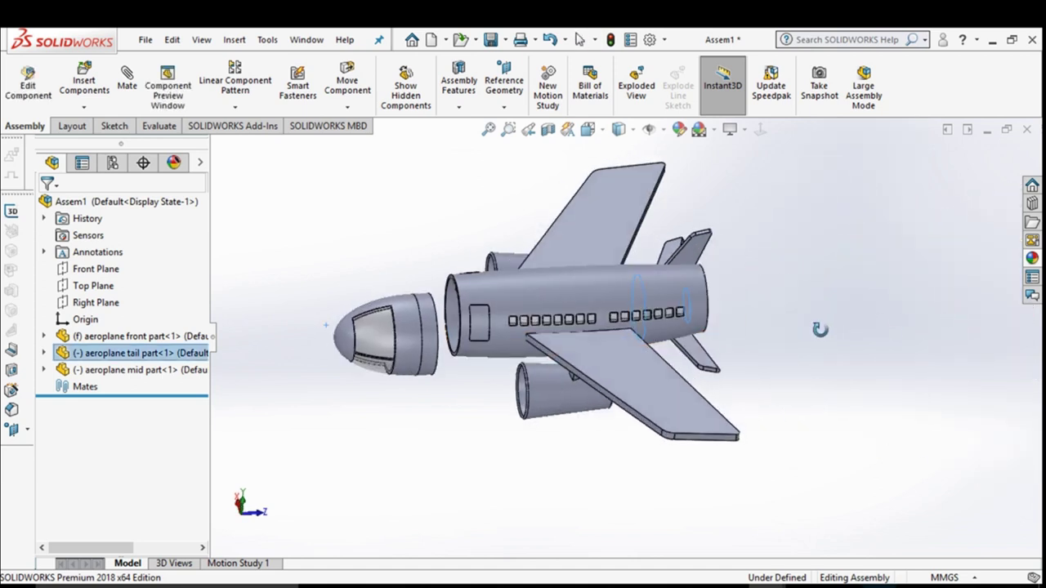
{"action": "left_click", "coordinate": [823, 303]}
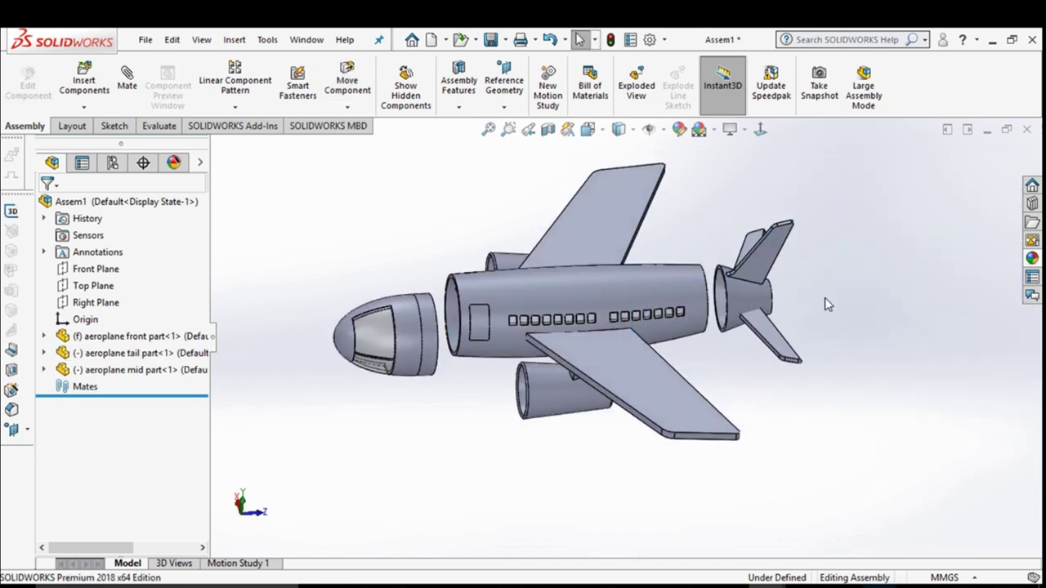
{"action": "scroll", "coordinate": [756, 355], "scroll_direction": "down", "scroll_amount": 2}
{"action": "scroll", "coordinate": [742, 324], "scroll_direction": "down", "scroll_amount": 3}
{"action": "scroll", "coordinate": [742, 324], "scroll_direction": "down", "scroll_amount": 2}
Step: Mate the tail part's rim edge to the mid fuselage's rear rim edge
{"action": "left_click", "coordinate": [630, 416]}
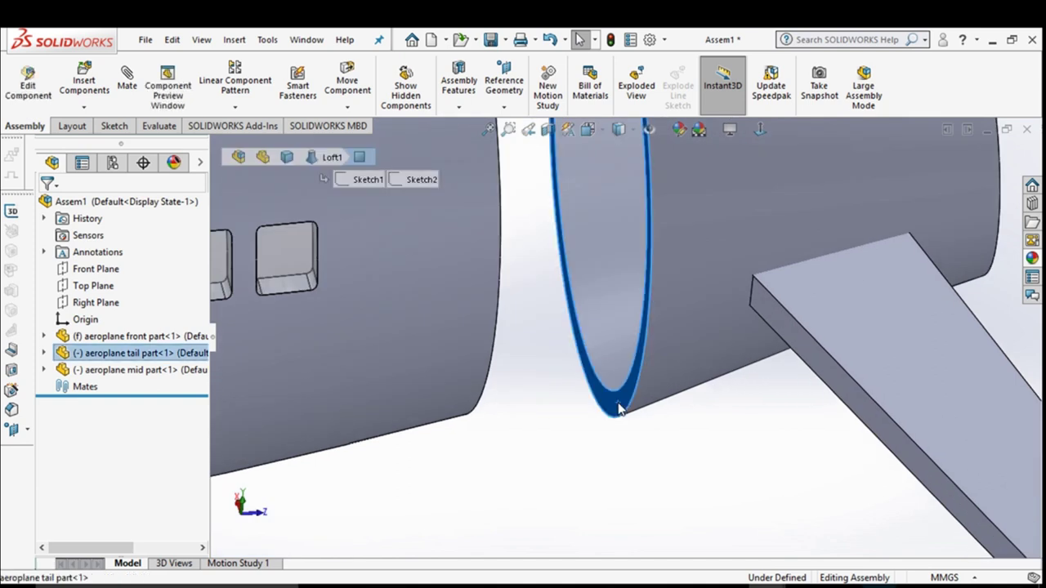
{"action": "scroll", "coordinate": [630, 416], "scroll_direction": "up", "scroll_amount": 3}
{"action": "middle_click_drag", "start_coordinate": [630, 416], "coordinate": [585, 365]}
{"action": "scroll", "coordinate": [616, 399], "scroll_direction": "down", "scroll_amount": 2}
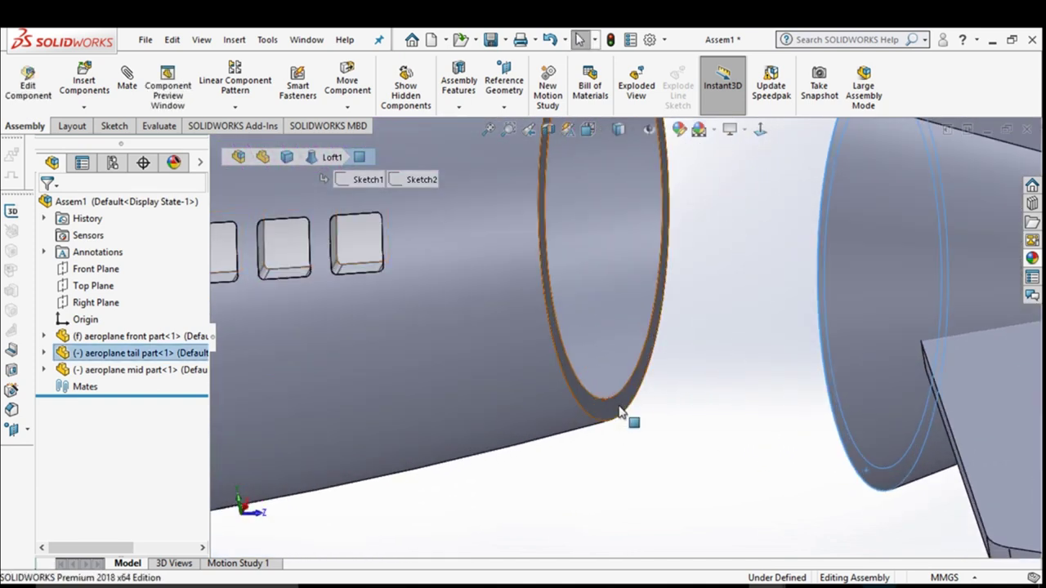
{"action": "left_click", "coordinate": [620, 408], "text": "ctrl"}
{"action": "left_click", "coordinate": [666, 393]}
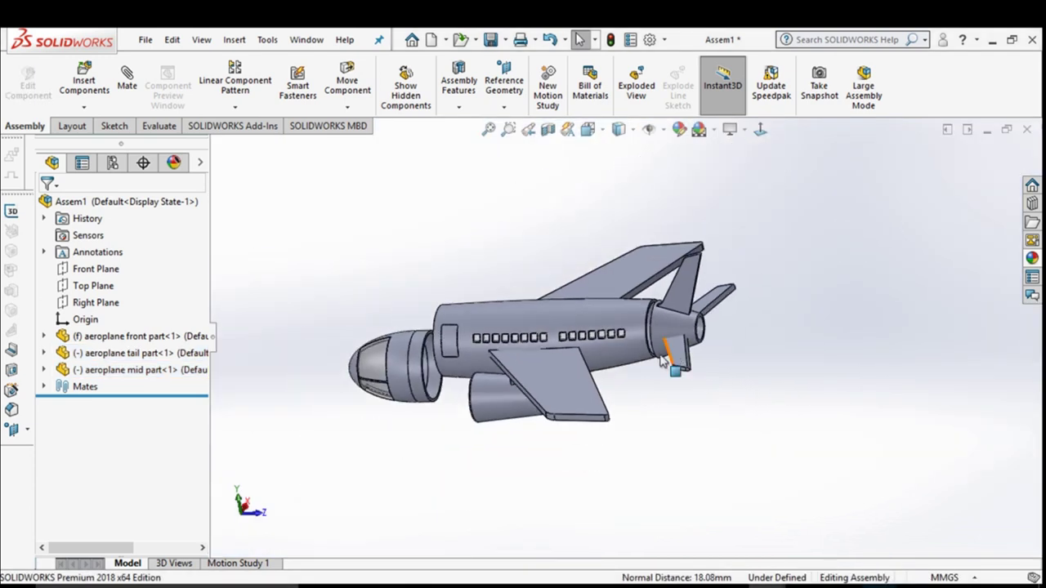
Step: Mate the nose part's rim edge concentrically to the mid fuselage's front rim
{"action": "scroll", "coordinate": [437, 385], "scroll_direction": "down", "scroll_amount": 2}
{"action": "scroll", "coordinate": [436, 385], "scroll_direction": "down", "scroll_amount": 5}
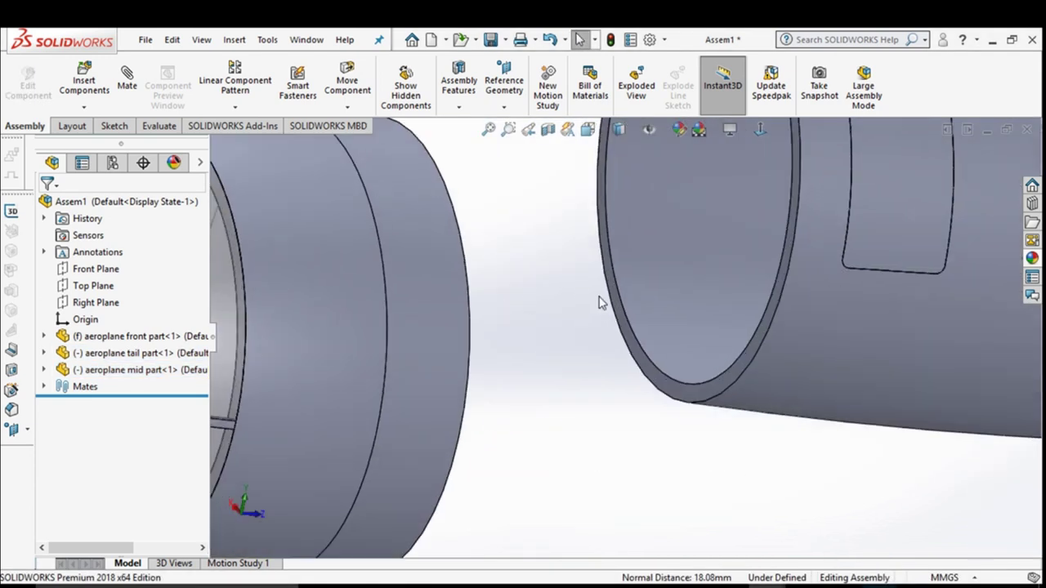
{"action": "left_click", "coordinate": [619, 300]}
{"action": "scroll", "coordinate": [596, 397], "scroll_direction": "up", "scroll_amount": 3}
{"action": "scroll", "coordinate": [596, 397], "scroll_direction": "down", "scroll_amount": 1}
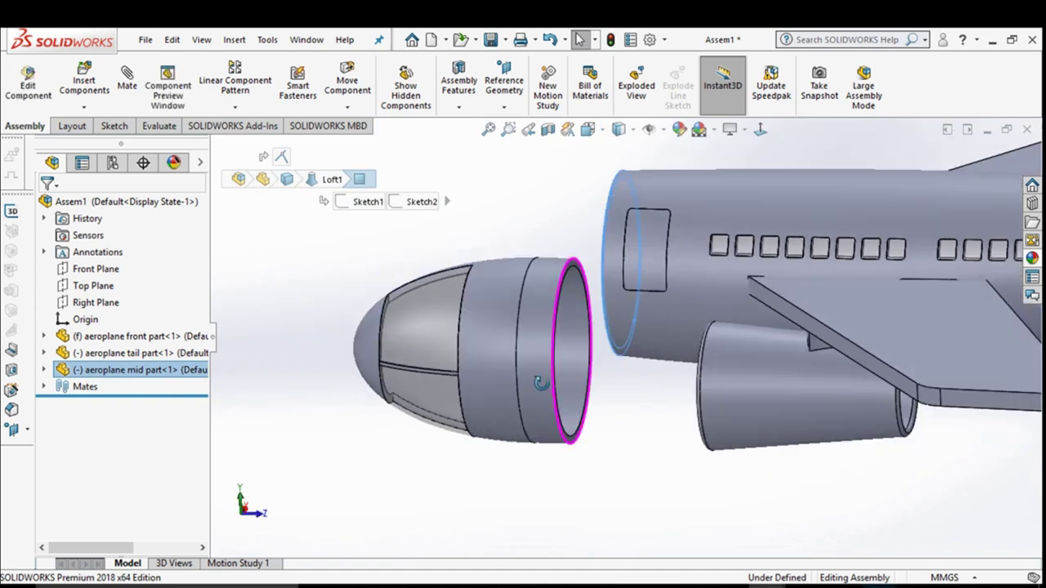
{"action": "scroll", "coordinate": [602, 432], "scroll_direction": "down", "scroll_amount": 3}
{"action": "scroll", "coordinate": [649, 485], "scroll_direction": "down", "scroll_amount": 3}
{"action": "left_click", "coordinate": [644, 481]}
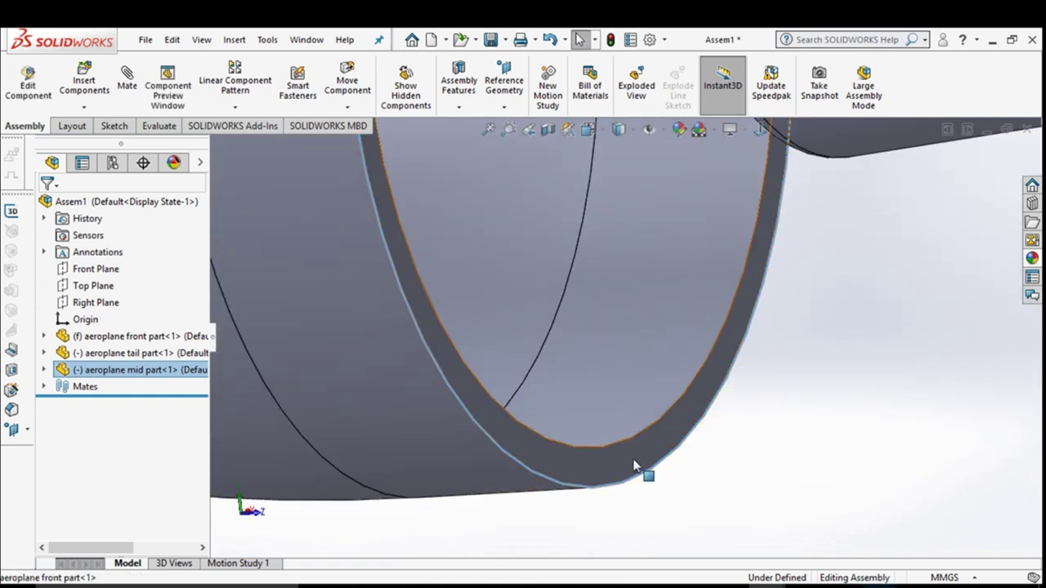
{"action": "key", "text": "Escape"}
{"action": "scroll", "coordinate": [646, 454], "scroll_direction": "up", "scroll_amount": 2}
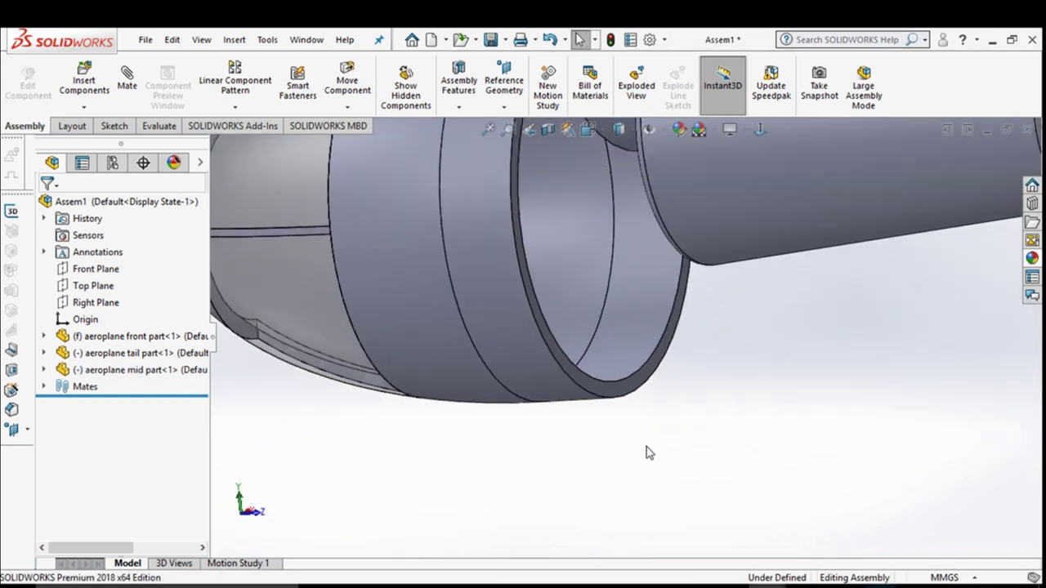
{"action": "scroll", "coordinate": [604, 356], "scroll_direction": "down", "scroll_amount": 2}
{"action": "left_click", "coordinate": [678, 407]}
{"action": "scroll", "coordinate": [684, 413], "scroll_direction": "up", "scroll_amount": 3}
{"action": "scroll", "coordinate": [700, 403], "scroll_direction": "up", "scroll_amount": 2}
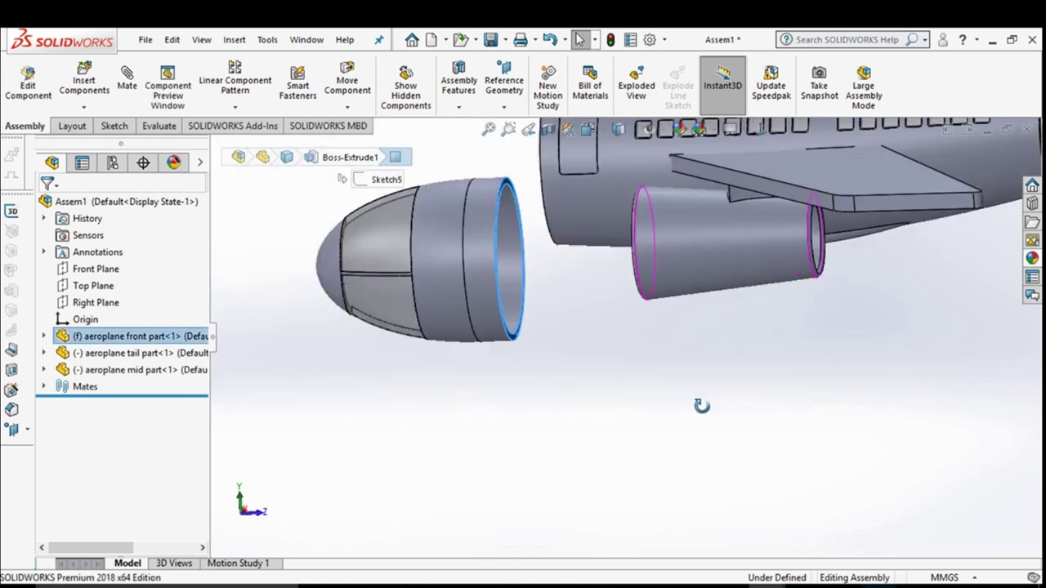
{"action": "scroll", "coordinate": [742, 415], "scroll_direction": "down", "scroll_amount": 1}
{"action": "scroll", "coordinate": [549, 249], "scroll_direction": "up", "scroll_amount": 1}
{"action": "scroll", "coordinate": [544, 379], "scroll_direction": "down", "scroll_amount": 3}
{"action": "scroll", "coordinate": [534, 429], "scroll_direction": "down", "scroll_amount": 2}
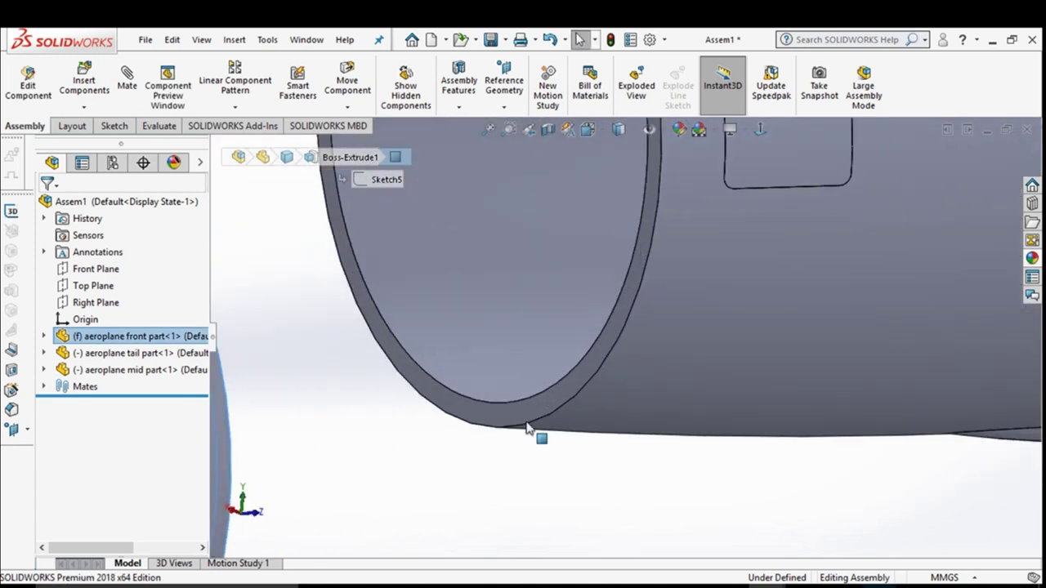
{"action": "left_click", "coordinate": [532, 411], "text": "ctrl"}
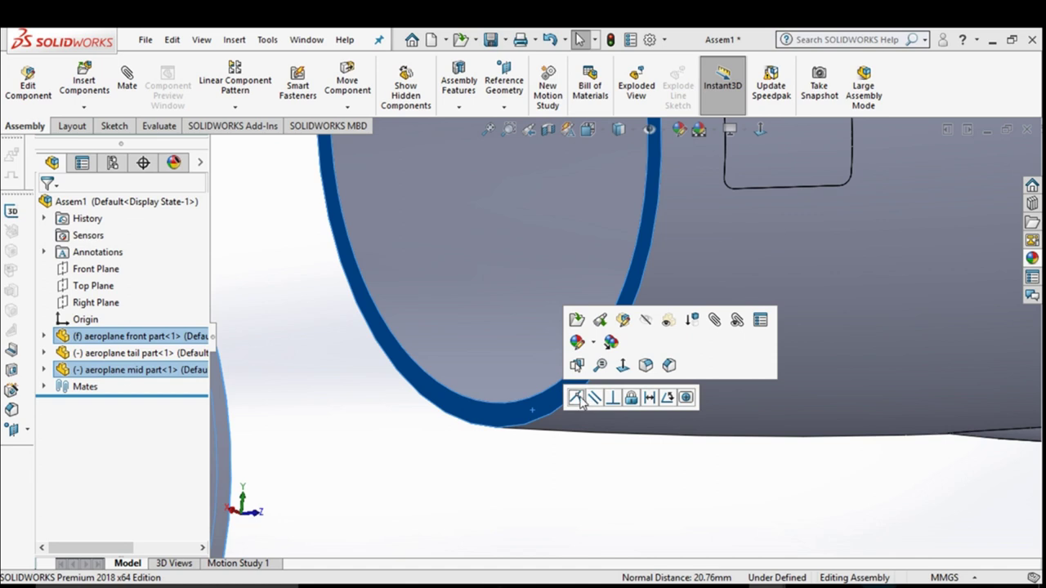
{"action": "left_click", "coordinate": [575, 398]}
Step: Mate the nose dome's arc edge to the mid part's front edge from a three-quarter view
{"action": "scroll", "coordinate": [597, 413], "scroll_direction": "up", "scroll_amount": 2}
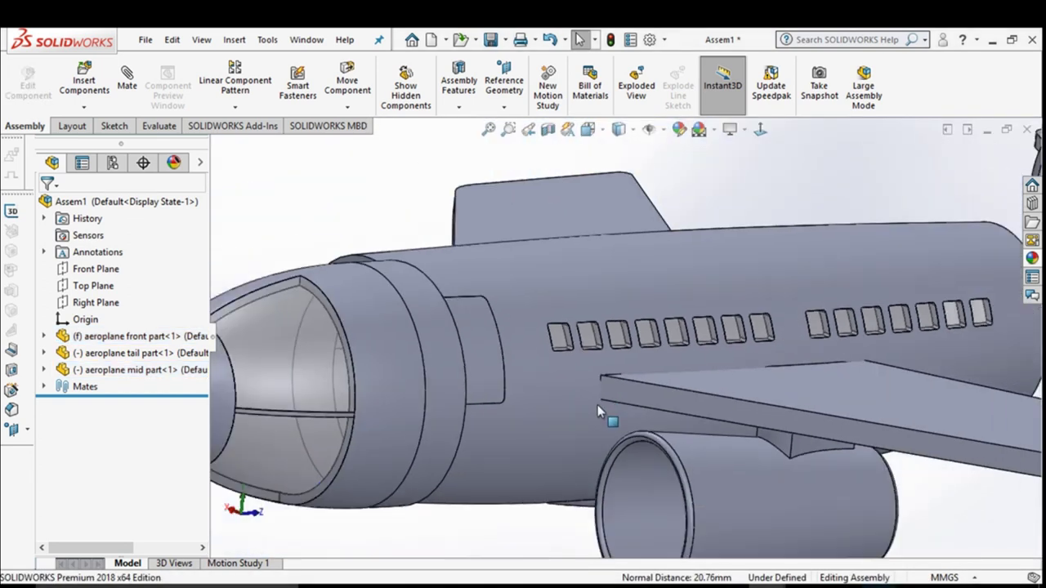
{"action": "scroll", "coordinate": [597, 413], "scroll_direction": "up", "scroll_amount": 5}
{"action": "mouse_move", "coordinate": [597, 418]}
{"action": "middle_mouse_down"}
{"action": "mouse_move", "coordinate": [579, 372]}
{"action": "mouse_move", "coordinate": [610, 303]}
{"action": "mouse_move", "coordinate": [569, 427]}
{"action": "middle_mouse_up"}
{"action": "scroll", "coordinate": [603, 381], "scroll_direction": "down", "scroll_amount": 3}
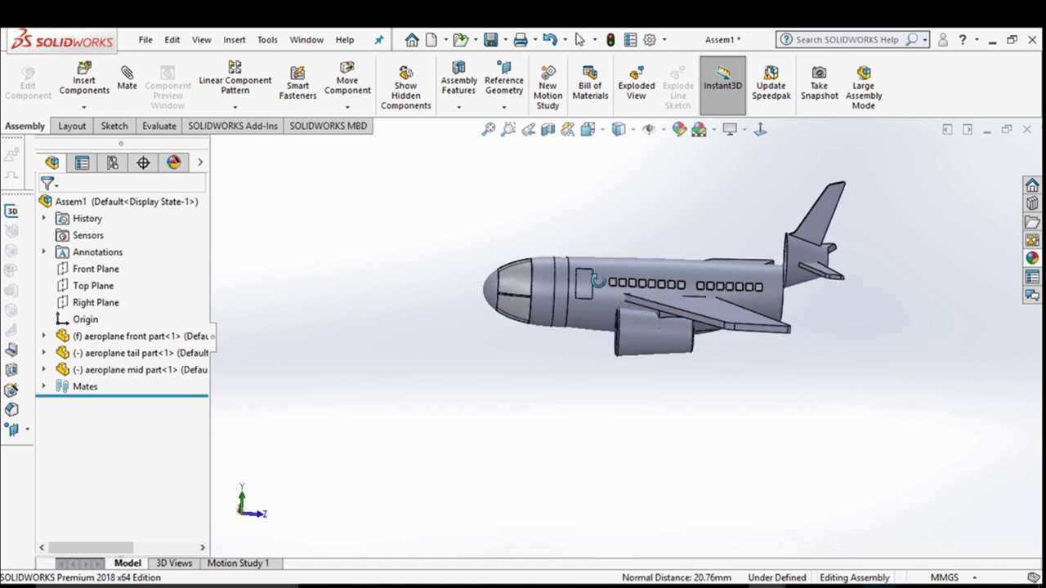
{"action": "scroll", "coordinate": [577, 385], "scroll_direction": "down", "scroll_amount": 2}
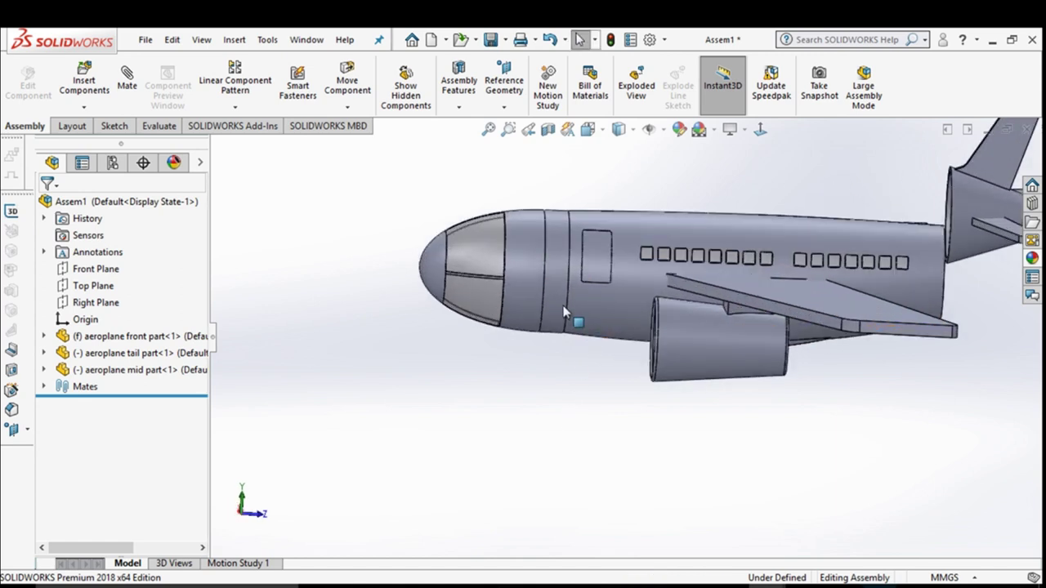
{"action": "scroll", "coordinate": [567, 319], "scroll_direction": "down", "scroll_amount": 2}
{"action": "mouse_move", "coordinate": [561, 303]}
{"action": "middle_mouse_down"}
{"action": "mouse_move", "coordinate": [582, 351]}
{"action": "mouse_move", "coordinate": [560, 297]}
{"action": "mouse_move", "coordinate": [571, 253]}
{"action": "mouse_move", "coordinate": [564, 294]}
{"action": "mouse_move", "coordinate": [556, 278]}
{"action": "mouse_move", "coordinate": [589, 245]}
{"action": "mouse_move", "coordinate": [596, 257]}
{"action": "middle_mouse_up"}
{"action": "scroll", "coordinate": [560, 297], "scroll_direction": "up", "scroll_amount": 2}
{"action": "left_click", "coordinate": [583, 260]}
{"action": "scroll", "coordinate": [583, 260], "scroll_direction": "up", "scroll_amount": 3}
{"action": "scroll", "coordinate": [598, 256], "scroll_direction": "down", "scroll_amount": 5}
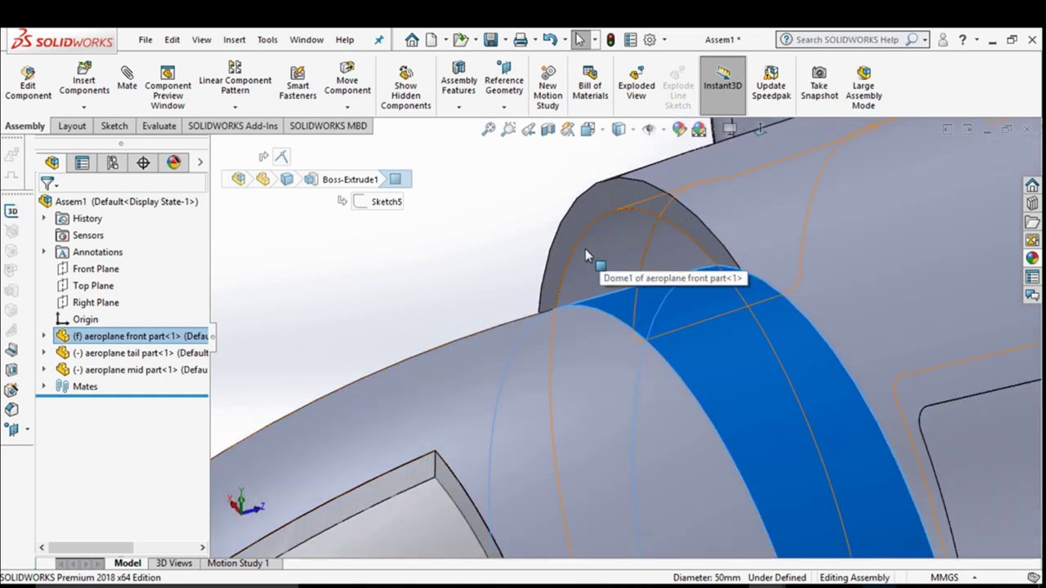
{"action": "key", "text": "Escape"}
{"action": "left_click", "coordinate": [585, 238]}
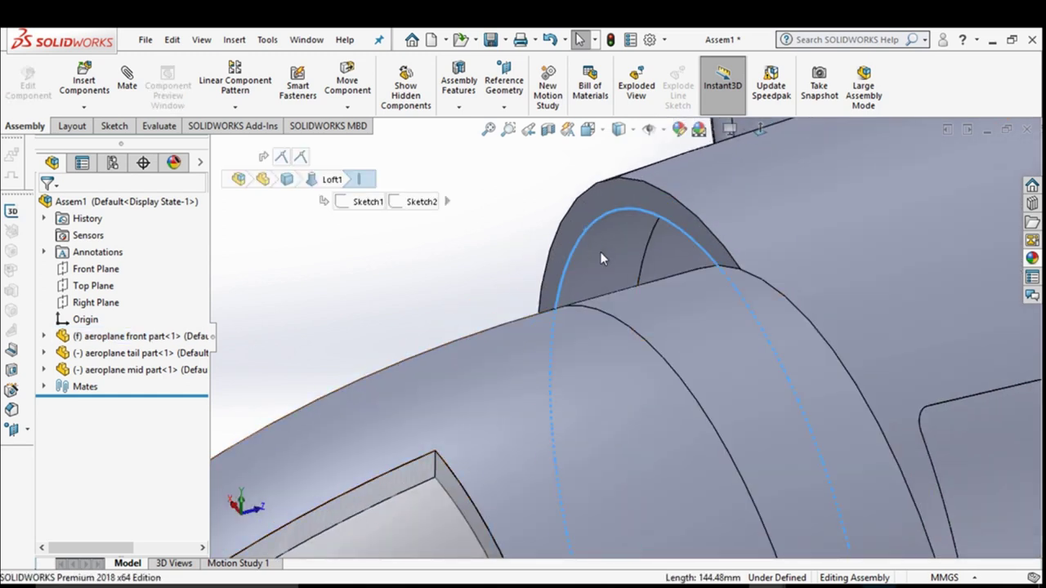
{"action": "scroll", "coordinate": [600, 253], "scroll_direction": "up", "scroll_amount": 3}
{"action": "scroll", "coordinate": [678, 384], "scroll_direction": "down", "scroll_amount": 2}
{"action": "scroll", "coordinate": [680, 375], "scroll_direction": "down", "scroll_amount": 2}
{"action": "scroll", "coordinate": [715, 298], "scroll_direction": "down", "scroll_amount": 2}
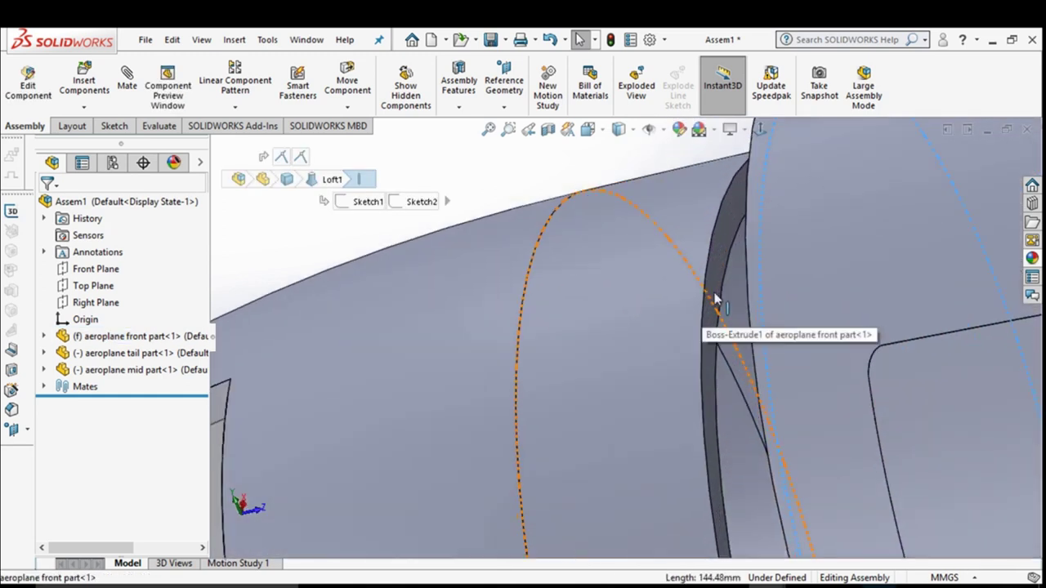
{"action": "left_click", "coordinate": [725, 268]}
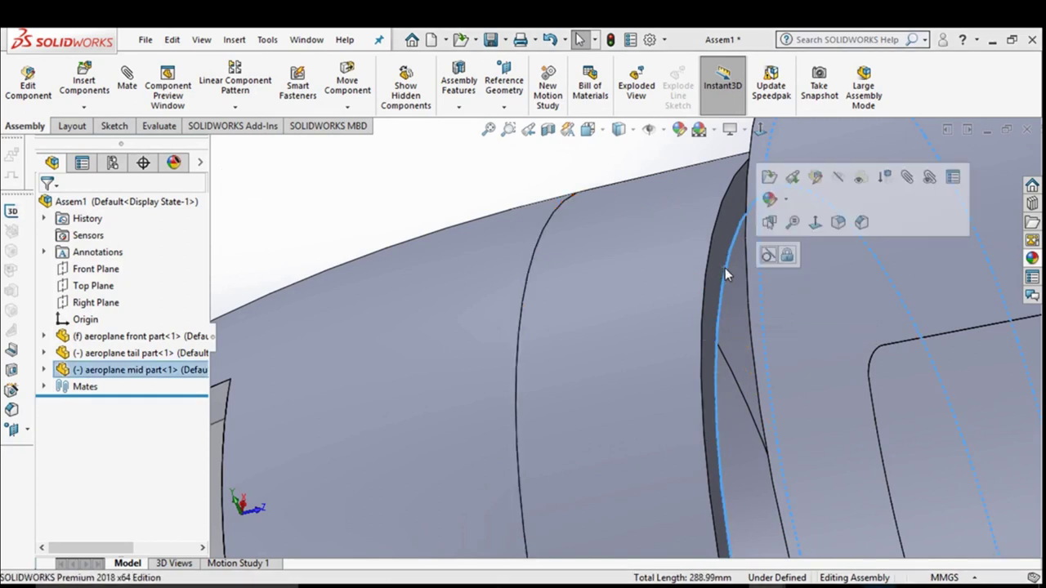
{"action": "left_click", "coordinate": [768, 256]}
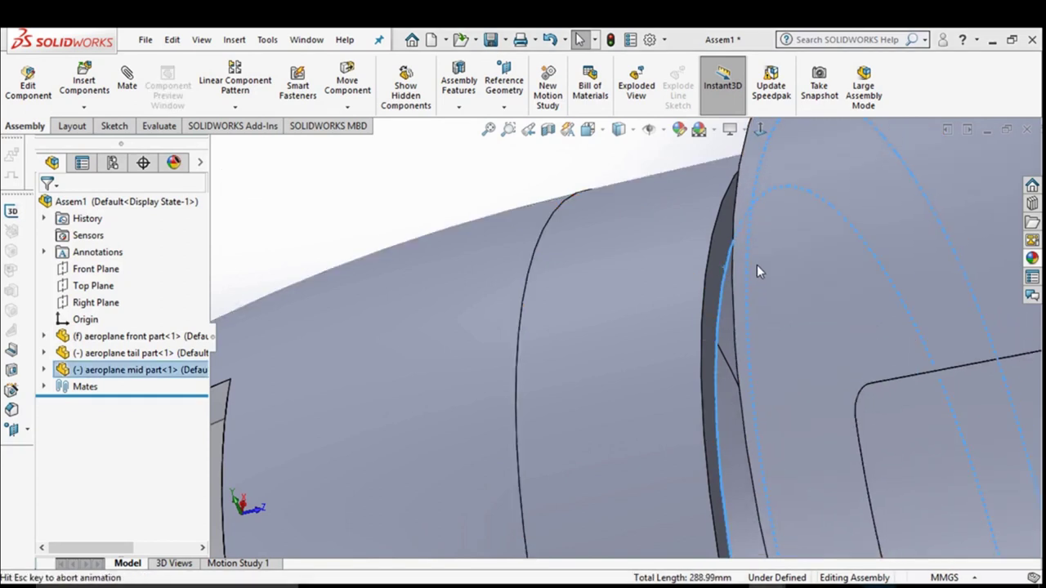
{"action": "scroll", "coordinate": [490, 207], "scroll_direction": "up", "scroll_amount": 5}
{"action": "mouse_move", "coordinate": [666, 329]}
{"action": "middle_mouse_down"}
{"action": "mouse_move", "coordinate": [725, 318]}
{"action": "mouse_move", "coordinate": [736, 327]}
{"action": "middle_mouse_up"}
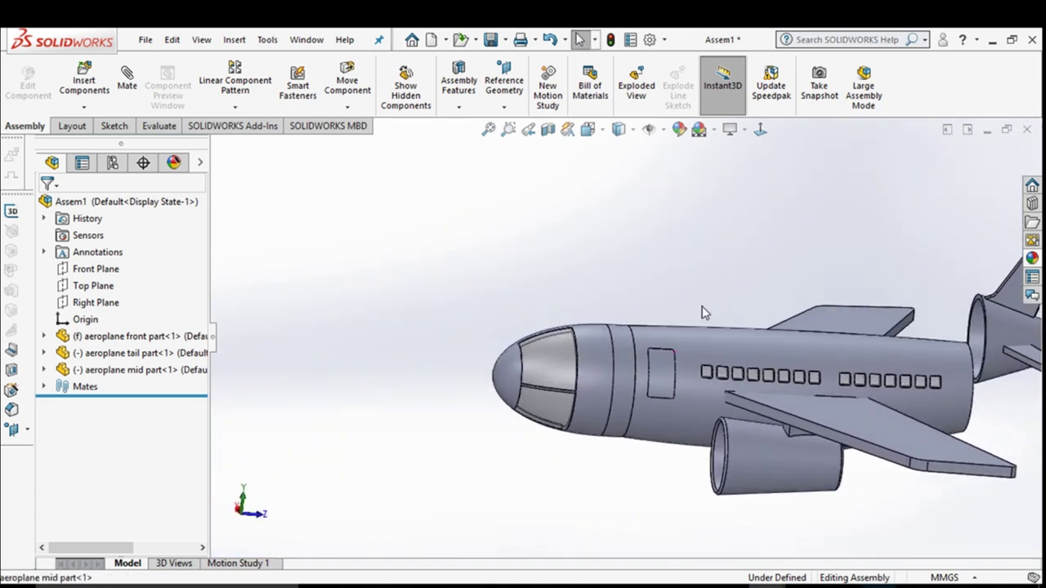
Step: Slide the tail section forward until it meets the rear of the mid fuselage
{"action": "scroll", "coordinate": [817, 368], "scroll_direction": "up", "scroll_amount": 3}
{"action": "scroll", "coordinate": [821, 369], "scroll_direction": "down", "scroll_amount": 5}
{"action": "scroll", "coordinate": [776, 334], "scroll_direction": "down", "scroll_amount": 3}
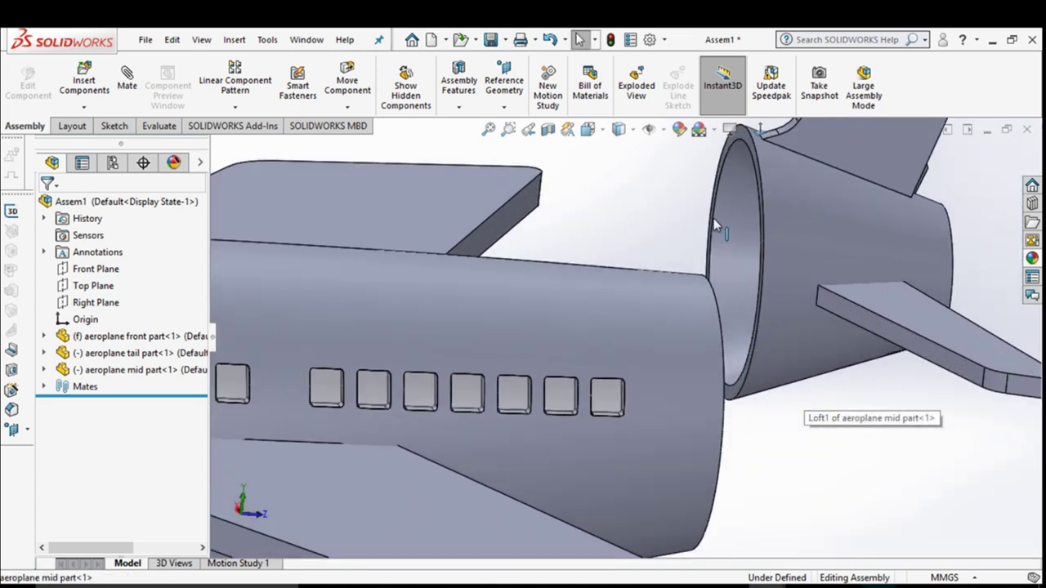
{"action": "left_click", "coordinate": [713, 218]}
{"action": "scroll", "coordinate": [756, 447], "scroll_direction": "up", "scroll_amount": 2}
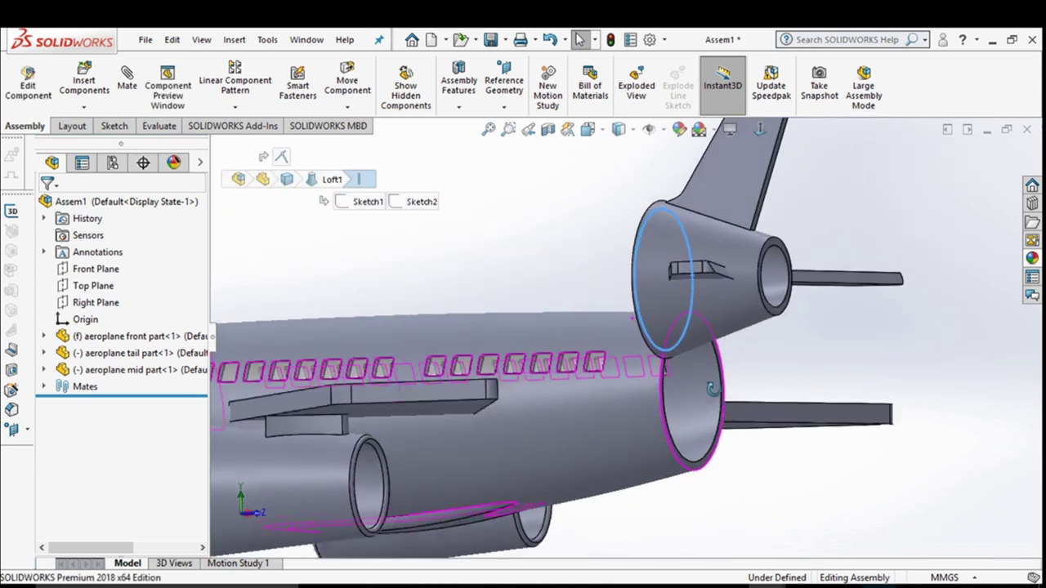
{"action": "scroll", "coordinate": [690, 390], "scroll_direction": "down", "scroll_amount": 4}
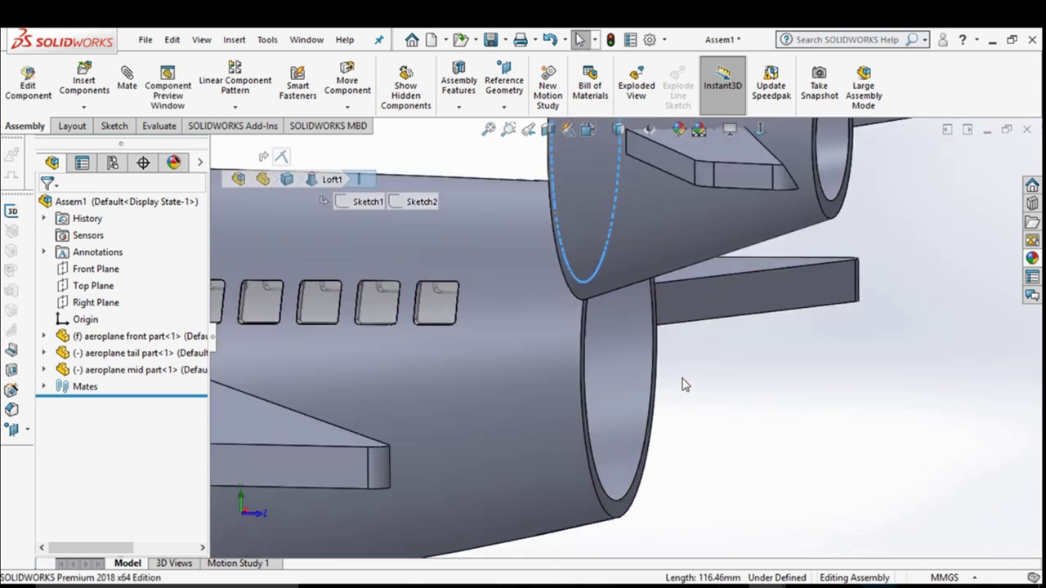
{"action": "left_click", "coordinate": [651, 426]}
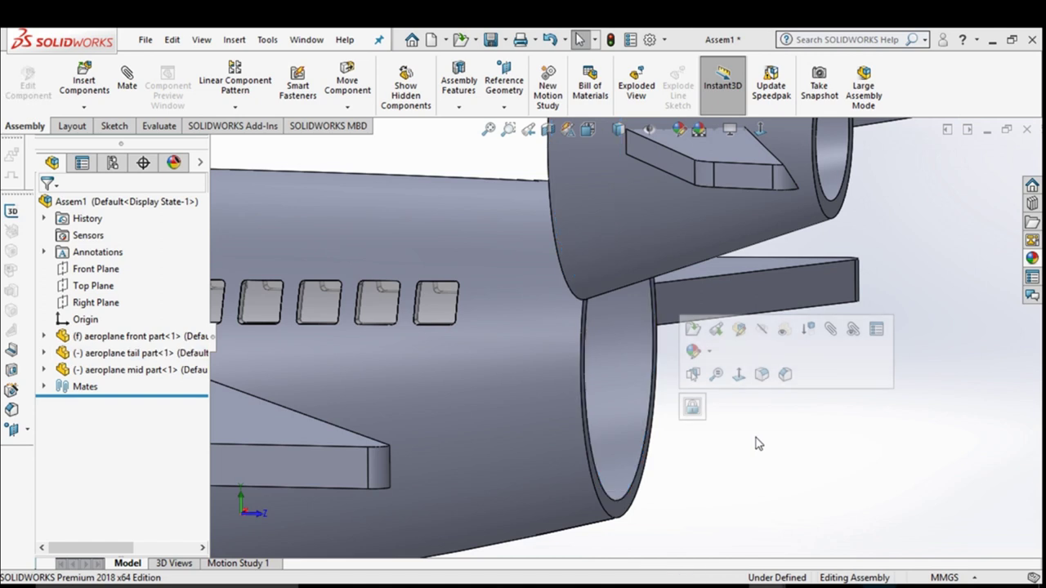
{"action": "scroll", "coordinate": [609, 236], "scroll_direction": "up", "scroll_amount": 2}
{"action": "scroll", "coordinate": [608, 236], "scroll_direction": "up", "scroll_amount": 2}
{"action": "left_click", "coordinate": [636, 271]}
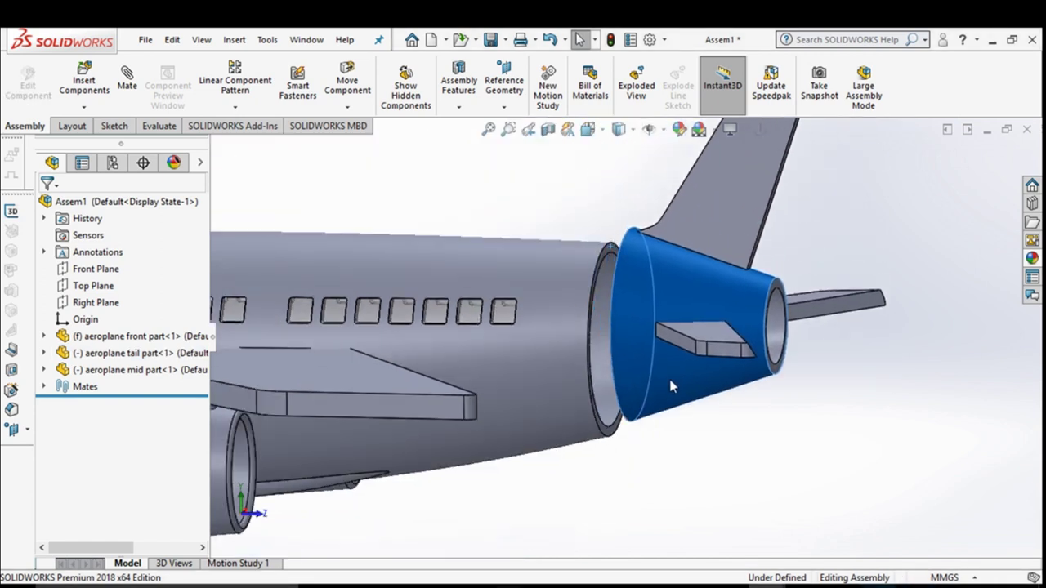
{"action": "left_click_drag", "start_coordinate": [670, 386], "coordinate": [647, 383]}
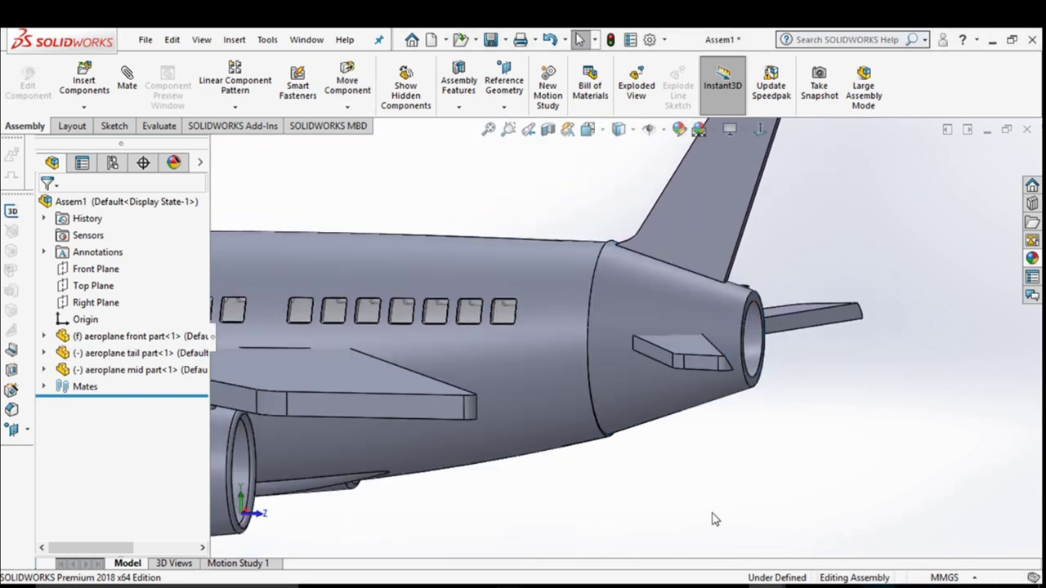
Step: Orbit around the plane to check the tail's fit against the fuselage
{"action": "scroll", "coordinate": [645, 388], "scroll_direction": "up", "scroll_amount": 3}
{"action": "mouse_move", "coordinate": [646, 388]}
{"action": "middle_mouse_down"}
{"action": "mouse_move", "coordinate": [689, 427]}
{"action": "mouse_move", "coordinate": [630, 381]}
{"action": "mouse_move", "coordinate": [616, 327]}
{"action": "middle_mouse_up"}
{"action": "scroll", "coordinate": [643, 375], "scroll_direction": "down", "scroll_amount": 3}
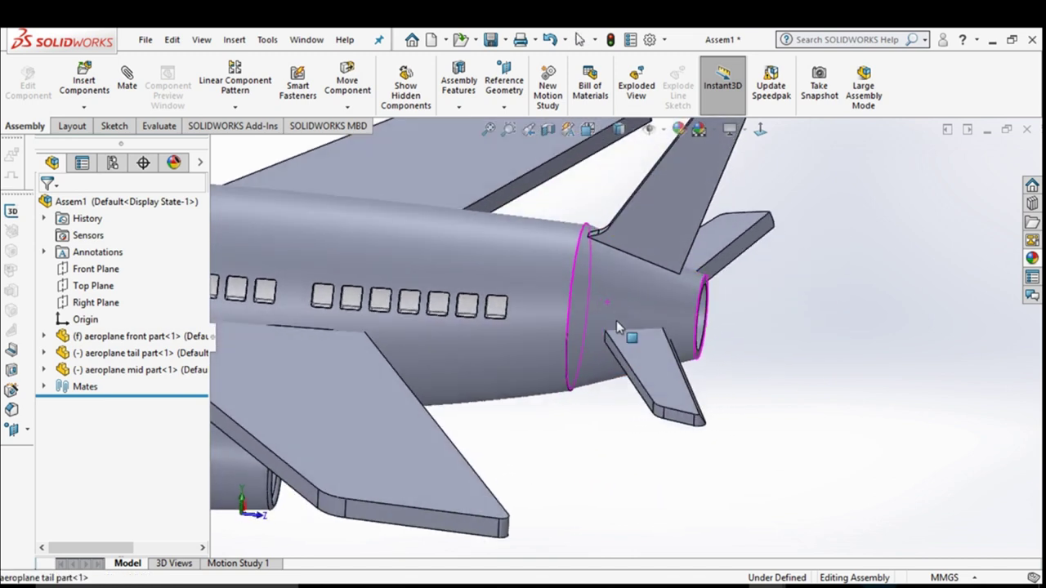
{"action": "scroll", "coordinate": [616, 320], "scroll_direction": "down", "scroll_amount": 4}
{"action": "left_click", "coordinate": [618, 306]}
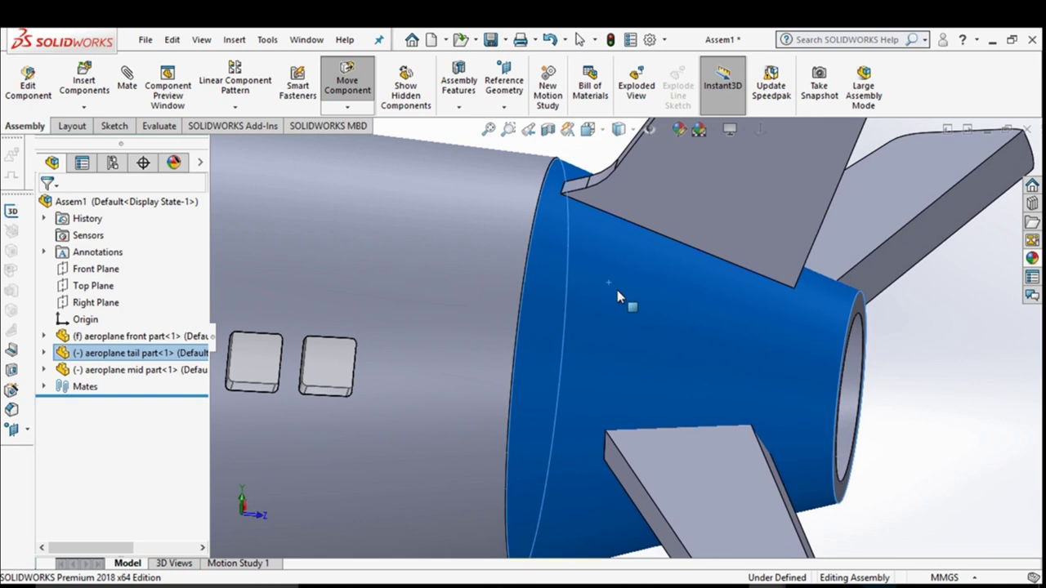
{"action": "left_click", "coordinate": [922, 439]}
{"action": "scroll", "coordinate": [882, 434], "scroll_direction": "up", "scroll_amount": 3}
{"action": "scroll", "coordinate": [856, 442], "scroll_direction": "up", "scroll_amount": 2}
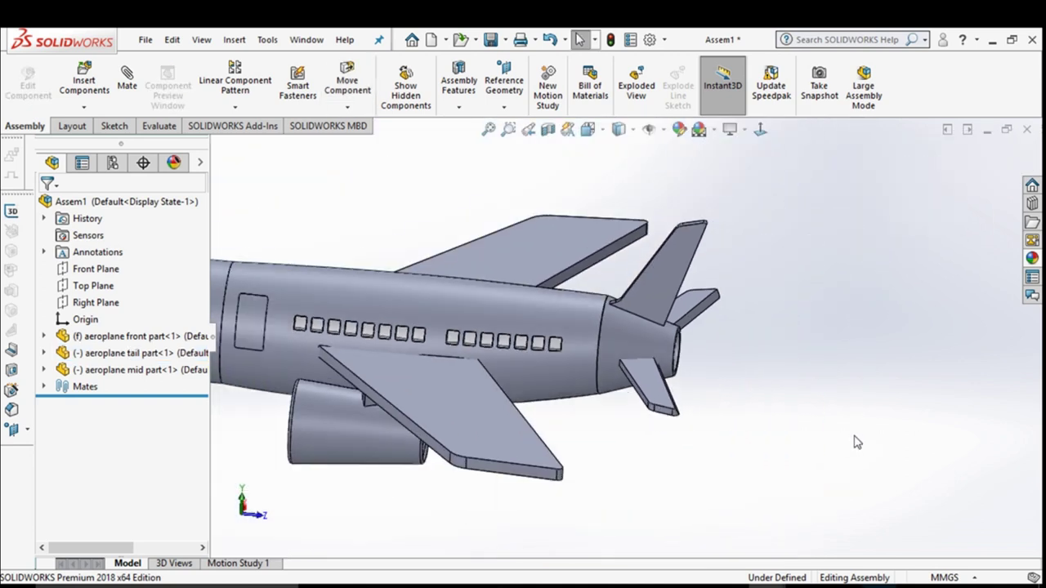
{"action": "scroll", "coordinate": [856, 442], "scroll_direction": "up", "scroll_amount": 2}
{"action": "mouse_move", "coordinate": [834, 441]}
{"action": "middle_mouse_down"}
{"action": "mouse_move", "coordinate": [883, 420]}
{"action": "mouse_move", "coordinate": [898, 357]}
{"action": "mouse_move", "coordinate": [924, 343]}
{"action": "mouse_move", "coordinate": [864, 415]}
{"action": "middle_mouse_up"}
{"action": "scroll", "coordinate": [863, 415], "scroll_direction": "up", "scroll_amount": 2}
{"action": "scroll", "coordinate": [825, 441], "scroll_direction": "up", "scroll_amount": 1}
{"action": "mouse_move", "coordinate": [772, 437]}
{"action": "middle_mouse_down"}
{"action": "mouse_move", "coordinate": [656, 457]}
{"action": "mouse_move", "coordinate": [623, 390]}
{"action": "mouse_move", "coordinate": [727, 242]}
{"action": "mouse_move", "coordinate": [725, 275]}
{"action": "mouse_move", "coordinate": [608, 267]}
{"action": "mouse_move", "coordinate": [571, 304]}
{"action": "middle_mouse_up"}
{"action": "scroll", "coordinate": [566, 310], "scroll_direction": "up", "scroll_amount": 2}
{"action": "scroll", "coordinate": [566, 310], "scroll_direction": "down", "scroll_amount": 2}
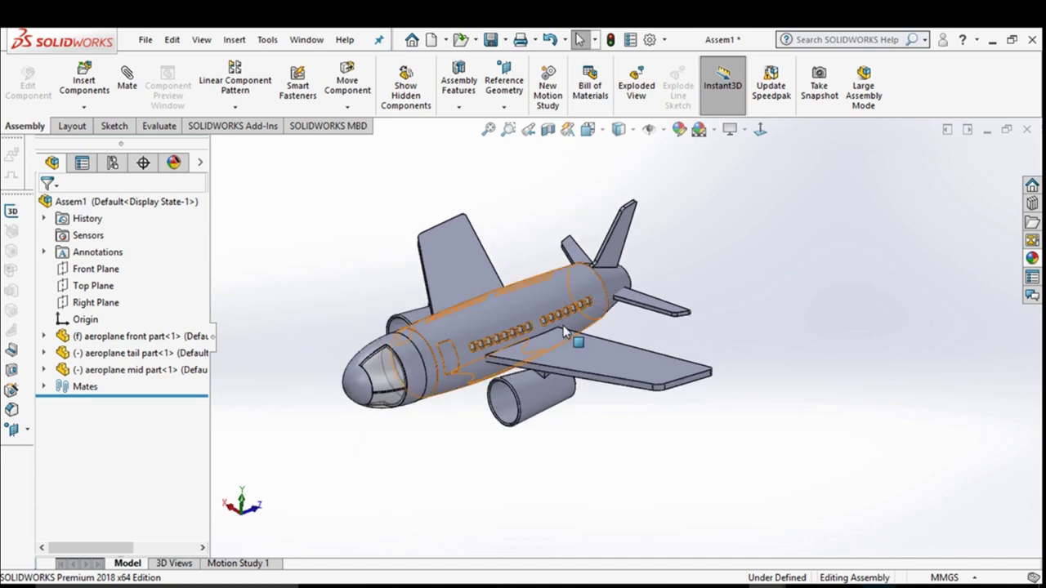
{"action": "left_click_drag", "start_coordinate": [415, 376], "coordinate": [400, 347]}
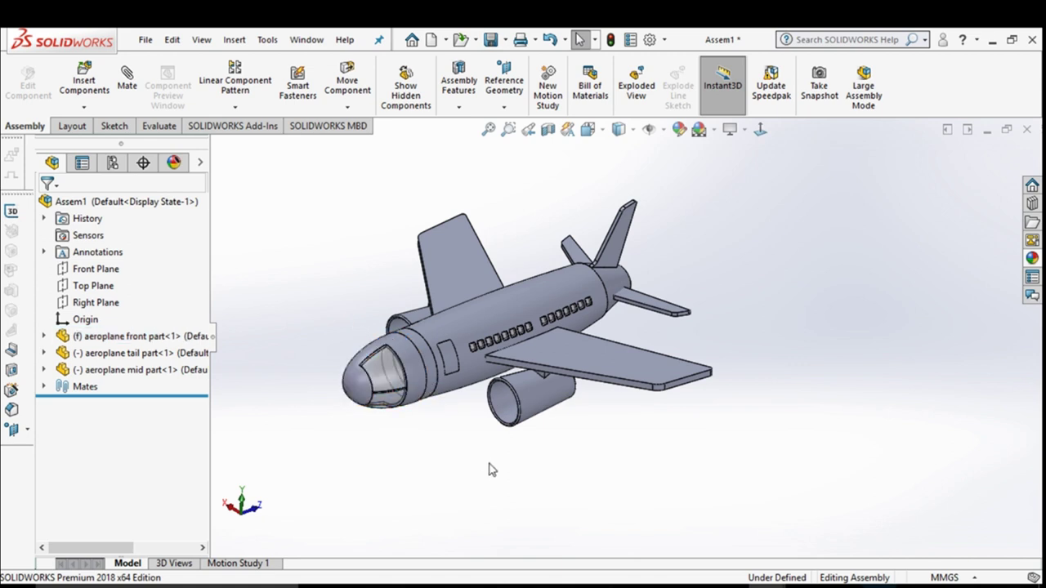
{"action": "scroll", "coordinate": [482, 360], "scroll_direction": "down", "scroll_amount": 3}
Step: Unfix the nose part and nudge it into position
{"action": "scroll", "coordinate": [479, 362], "scroll_direction": "down", "scroll_amount": 2}
{"action": "left_click", "coordinate": [474, 339]}
{"action": "right_click", "coordinate": [470, 329]}
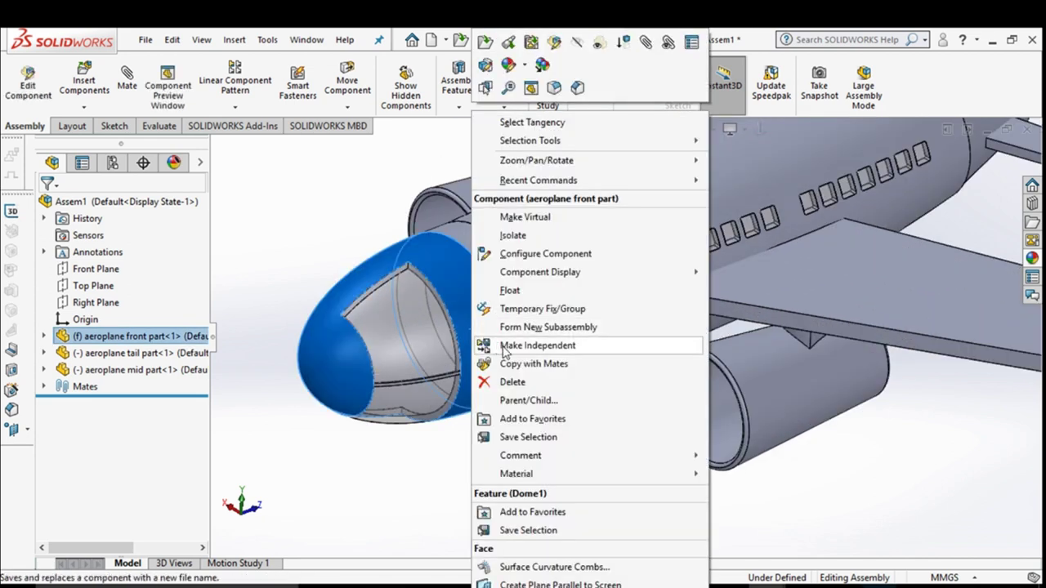
{"action": "left_click", "coordinate": [517, 290]}
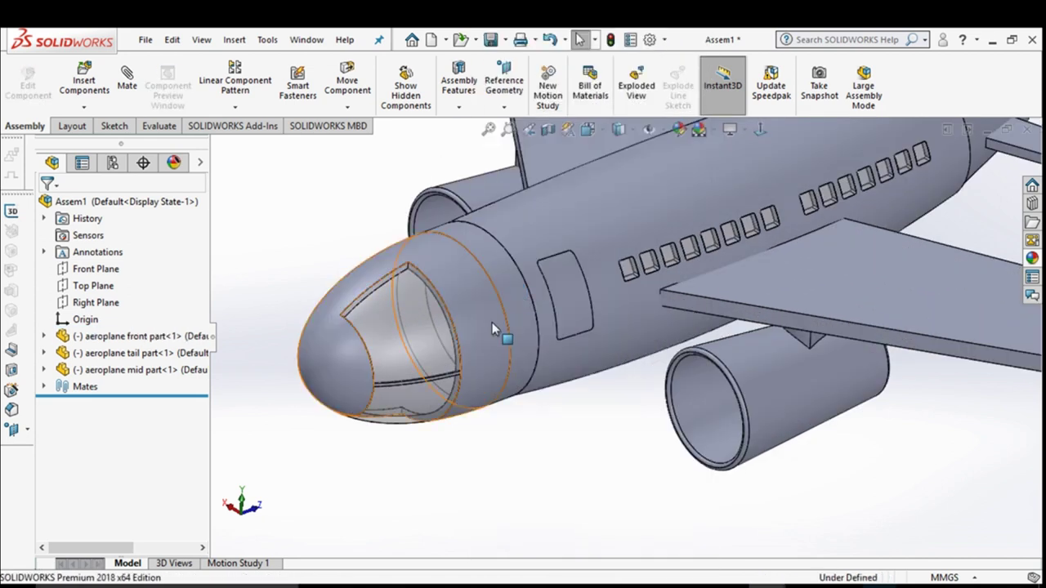
{"action": "left_click_drag", "start_coordinate": [491, 322], "coordinate": [472, 296]}
{"action": "middle_click_drag", "start_coordinate": [470, 296], "coordinate": [476, 309], "text": "ctrl"}
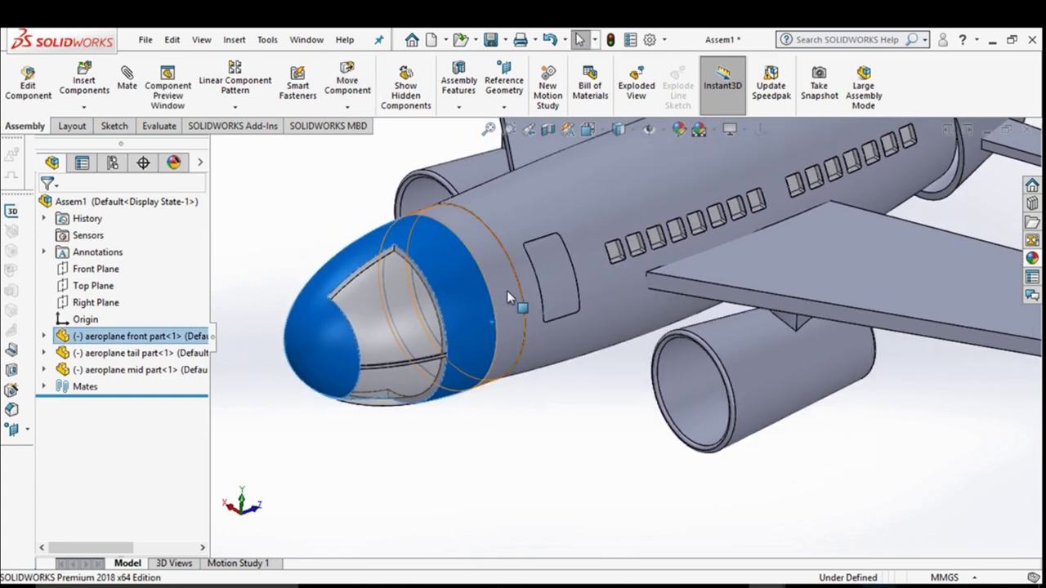
Step: Fix the mid fuselage in place
{"action": "right_click", "coordinate": [554, 204]}
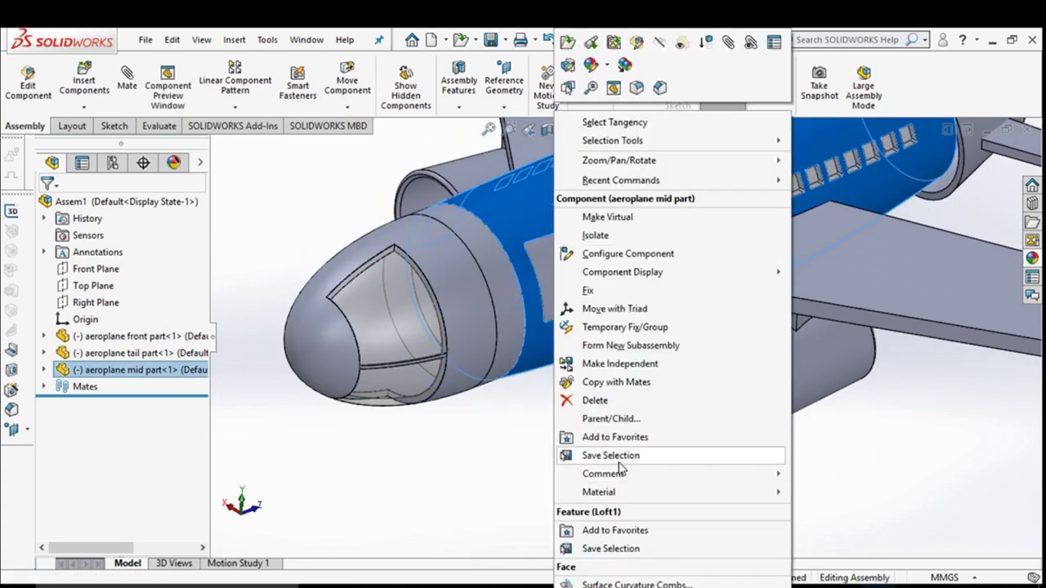
{"action": "left_click", "coordinate": [601, 291]}
{"action": "scroll", "coordinate": [600, 302], "scroll_direction": "up", "scroll_amount": 2}
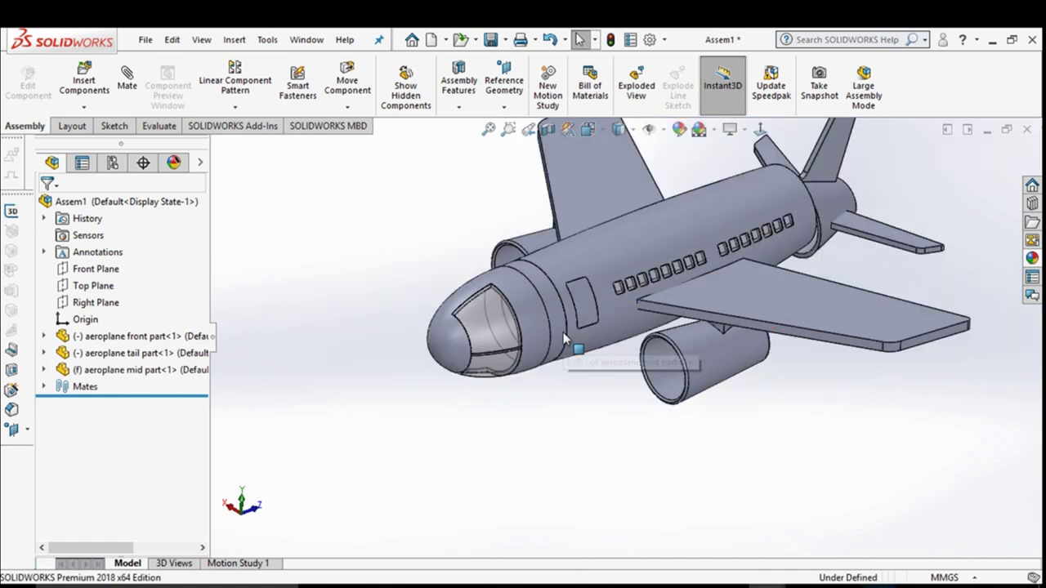
{"action": "scroll", "coordinate": [600, 310], "scroll_direction": "up", "scroll_amount": 2}
{"action": "scroll", "coordinate": [602, 320], "scroll_direction": "down", "scroll_amount": 5}
{"action": "left_click", "coordinate": [603, 324]}
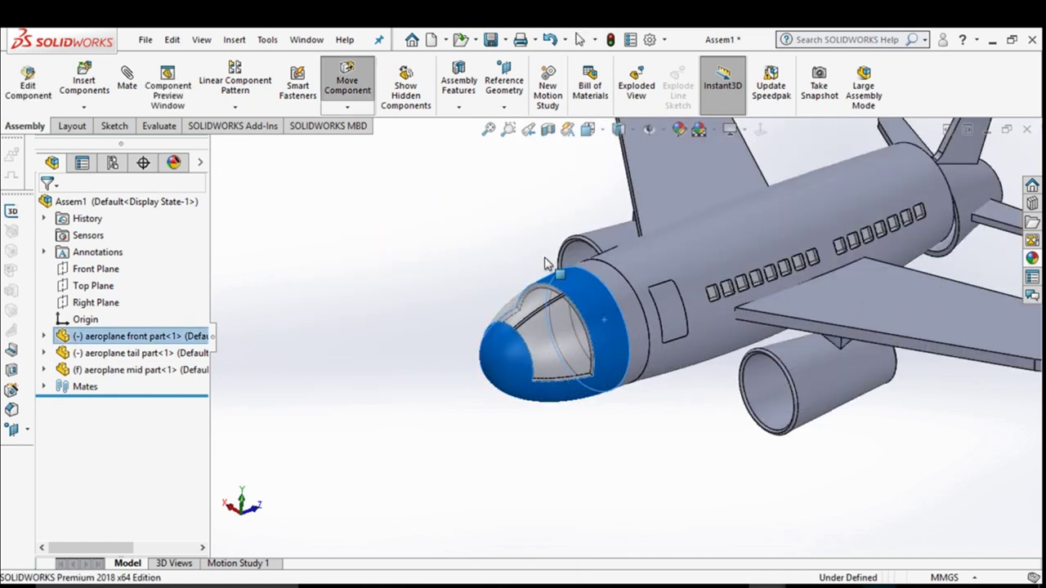
{"action": "left_click", "coordinate": [478, 257]}
Step: Nudge the tail part into line with the mid fuselage and check it from the side
{"action": "scroll", "coordinate": [478, 256], "scroll_direction": "up", "scroll_amount": 3}
{"action": "middle_click_drag", "start_coordinate": [559, 322], "coordinate": [784, 309]}
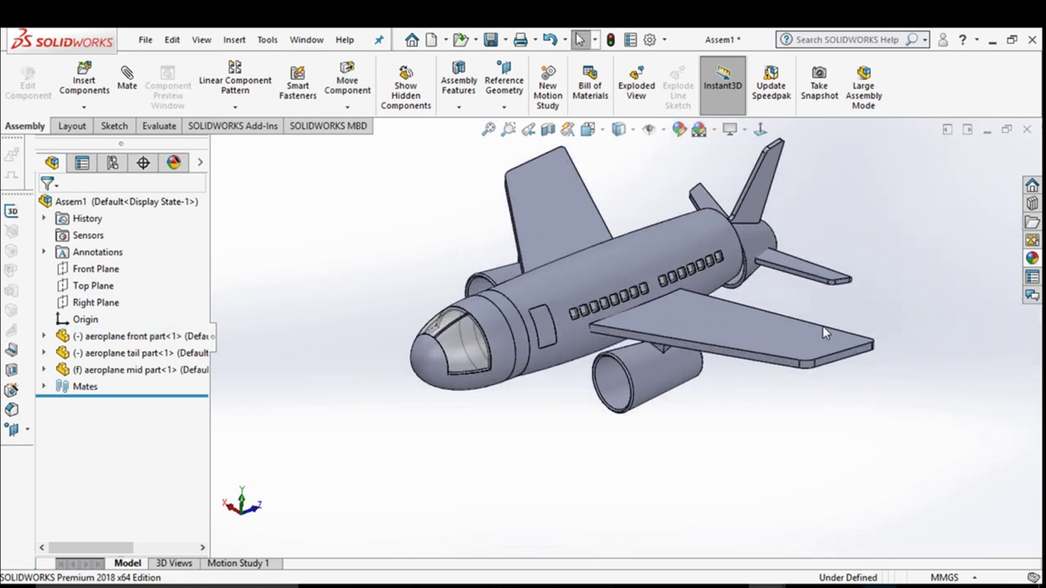
{"action": "scroll", "coordinate": [674, 268], "scroll_direction": "down", "scroll_amount": 3}
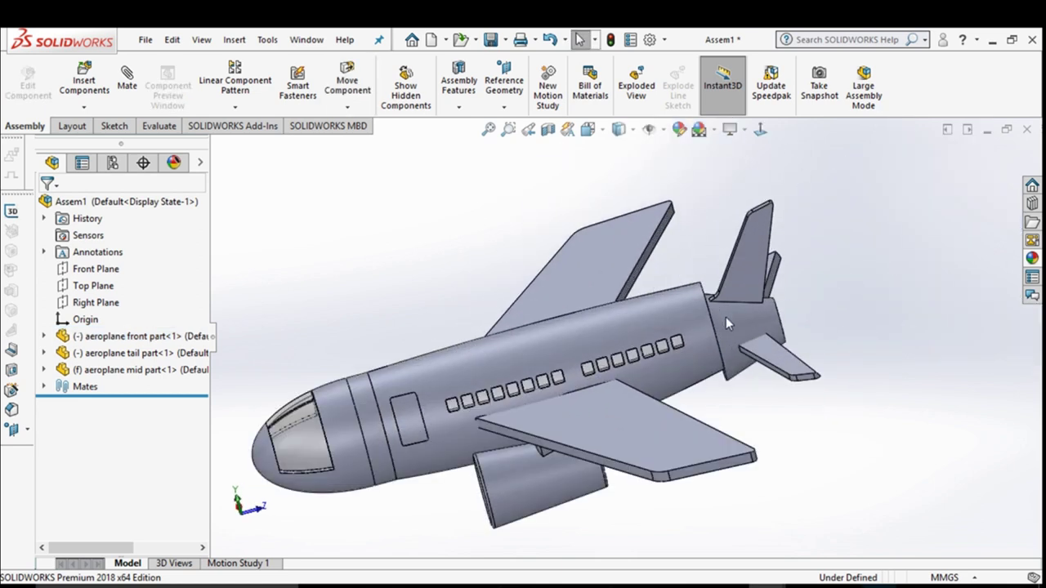
{"action": "scroll", "coordinate": [725, 317], "scroll_direction": "down", "scroll_amount": 4}
{"action": "left_click", "coordinate": [723, 338]}
{"action": "left_click_drag", "start_coordinate": [715, 319], "coordinate": [712, 305]}
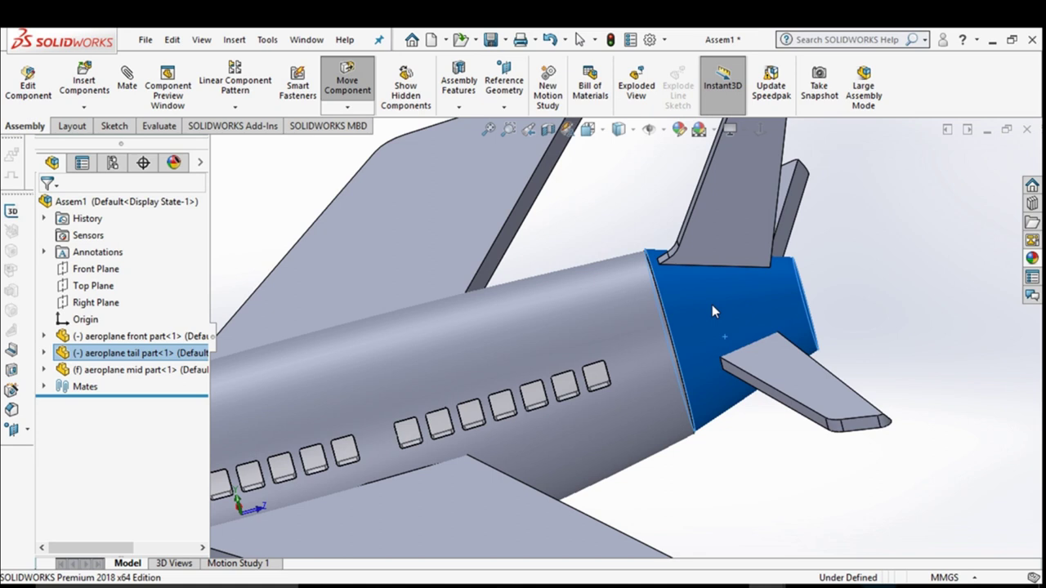
{"action": "scroll", "coordinate": [891, 394], "scroll_direction": "up", "scroll_amount": 3}
{"action": "left_click", "coordinate": [868, 421]}
{"action": "scroll", "coordinate": [868, 422], "scroll_direction": "up", "scroll_amount": 3}
{"action": "mouse_move", "coordinate": [804, 401]}
{"action": "middle_mouse_down"}
{"action": "mouse_move", "coordinate": [779, 303]}
{"action": "mouse_move", "coordinate": [797, 380]}
{"action": "middle_mouse_up"}
{"action": "scroll", "coordinate": [636, 351], "scroll_direction": "down", "scroll_amount": 3}
{"action": "scroll", "coordinate": [621, 322], "scroll_direction": "down", "scroll_amount": 3}
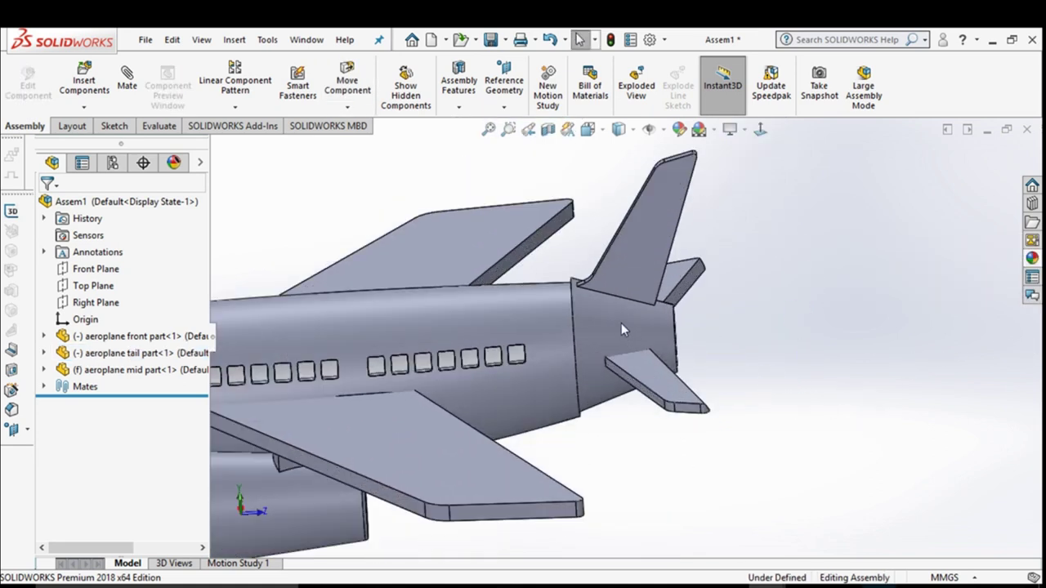
{"action": "left_click", "coordinate": [621, 323]}
Step: Open the tail part in its own window and inspect its Boss-Extrude1 and Loft1 features
{"action": "left_click", "coordinate": [667, 233]}
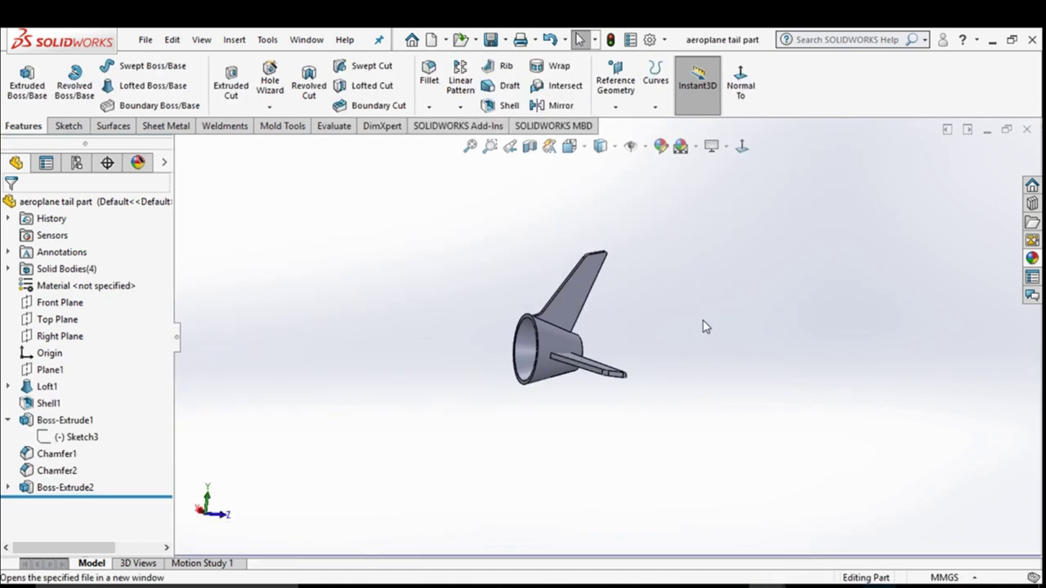
{"action": "scroll", "coordinate": [535, 335], "scroll_direction": "down", "scroll_amount": 3}
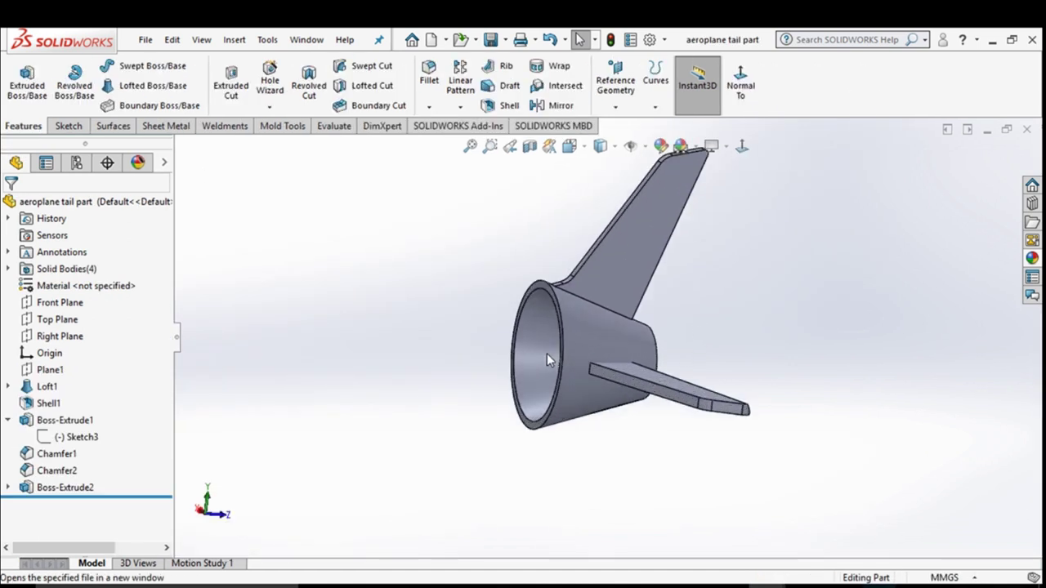
{"action": "left_click", "coordinate": [59, 421]}
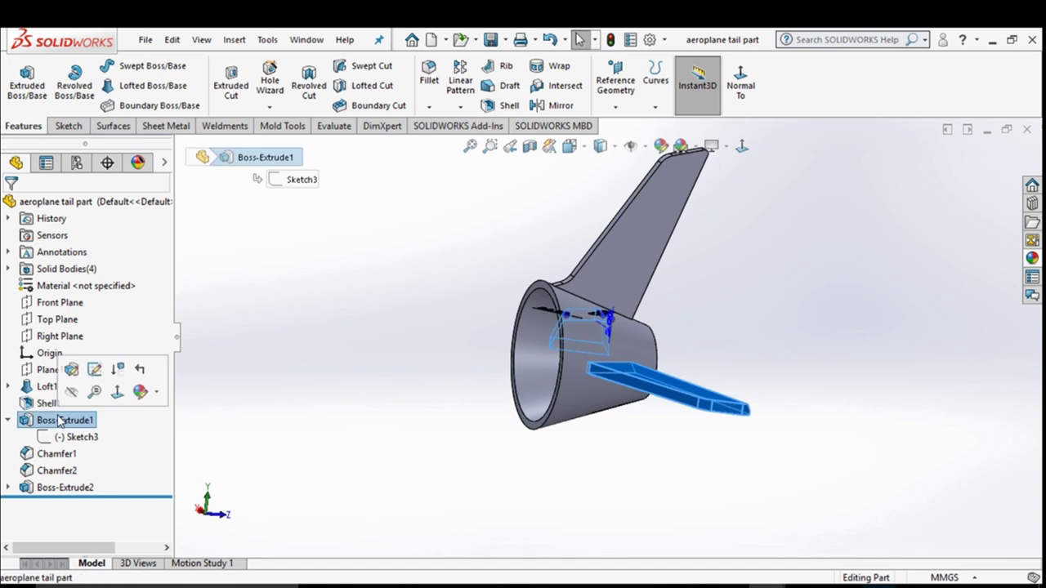
{"action": "left_click", "coordinate": [46, 387]}
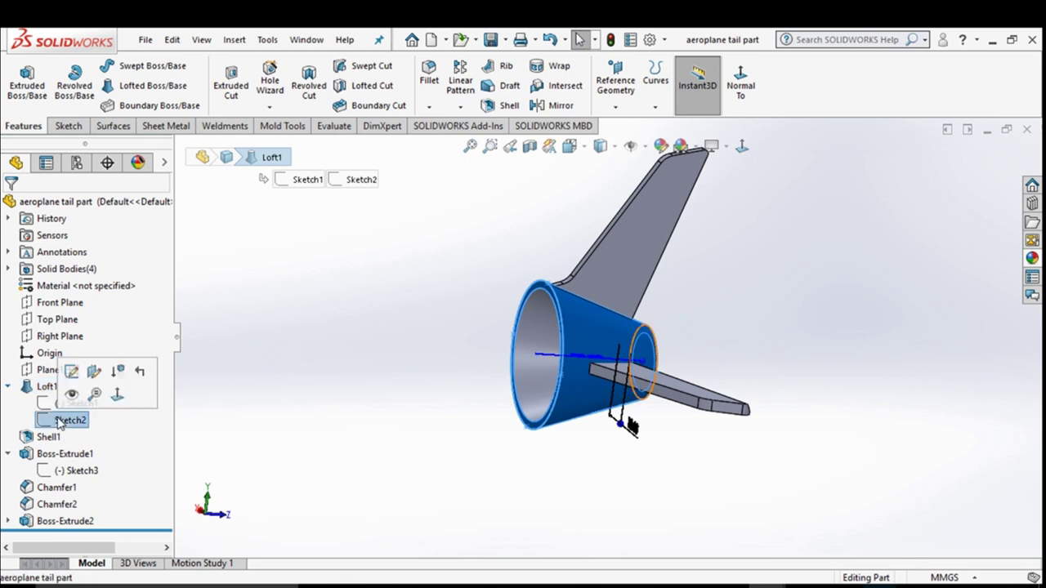
{"action": "left_click", "coordinate": [59, 421]}
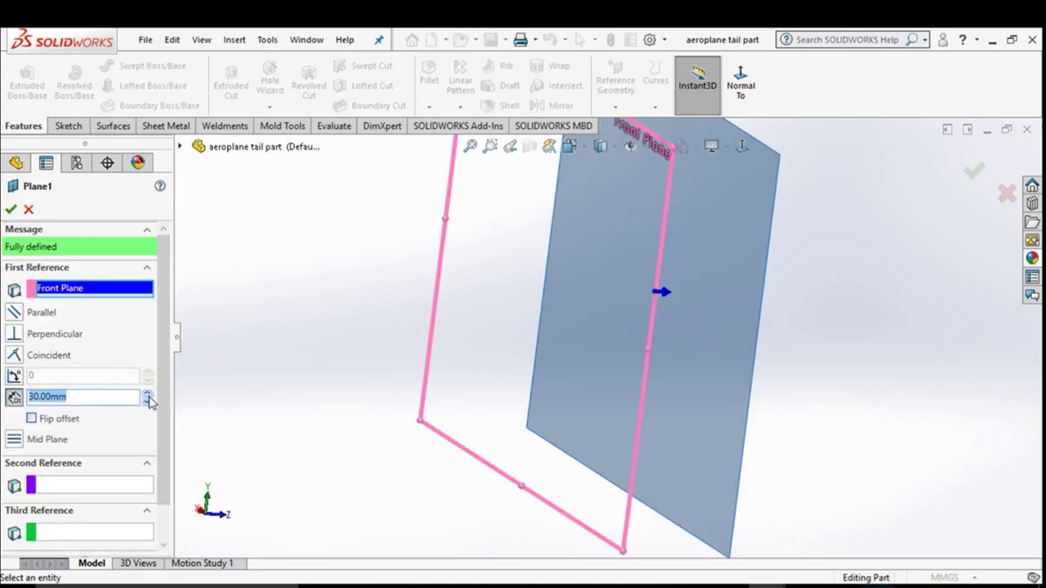
Step: Raise Plane1's offset from Front Plane to 50.00mm, lengthening the tail cone
{"action": "left_click", "coordinate": [148, 397]}
{"action": "left_click", "coordinate": [148, 397]}
{"action": "left_click", "coordinate": [11, 209]}
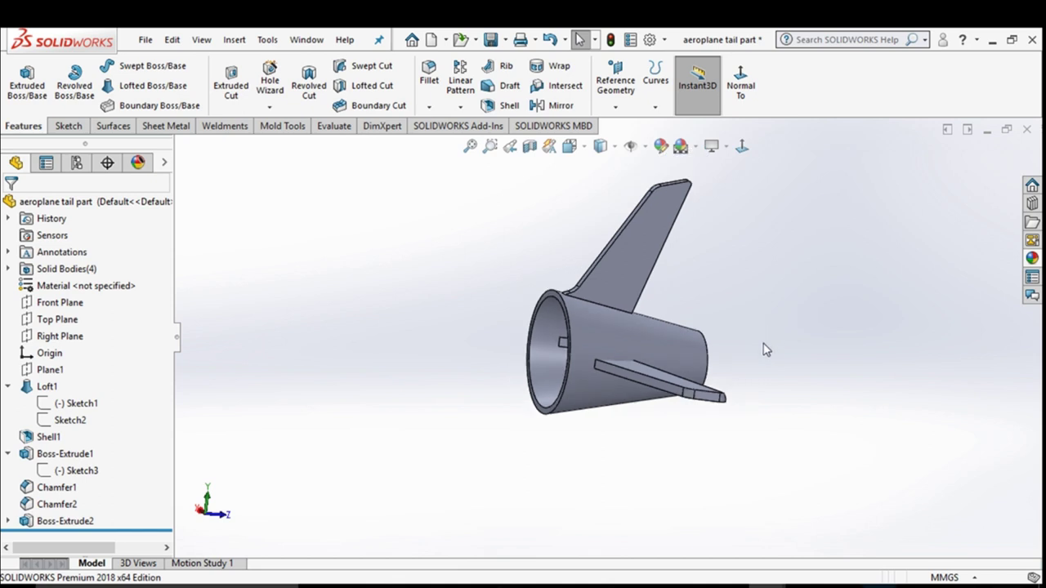
{"action": "mouse_move", "coordinate": [767, 350]}
{"action": "middle_mouse_down"}
{"action": "mouse_move", "coordinate": [719, 357]}
{"action": "mouse_move", "coordinate": [735, 365]}
{"action": "mouse_move", "coordinate": [721, 356]}
{"action": "middle_mouse_up"}
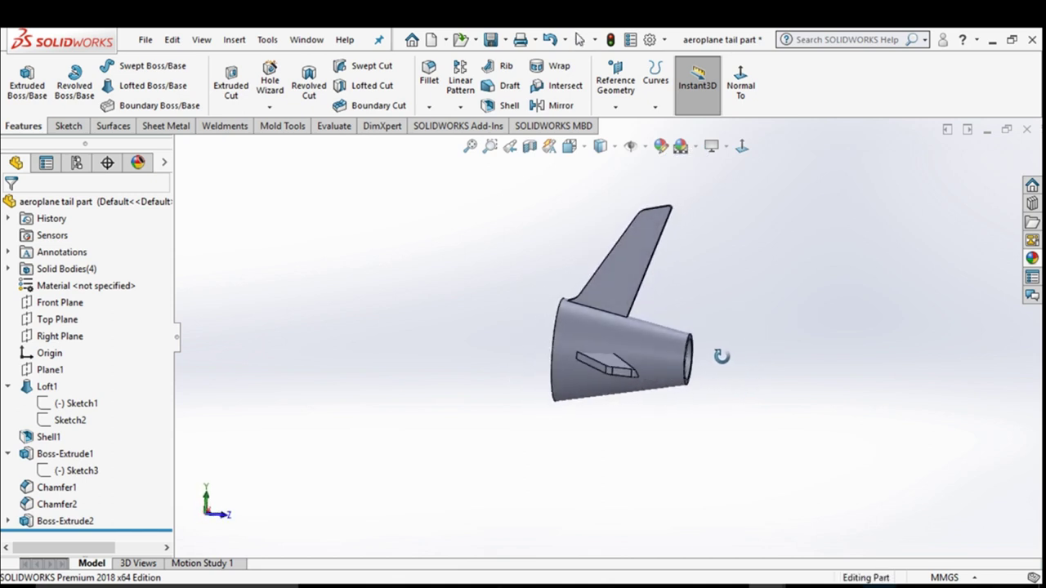
{"action": "left_click", "coordinate": [616, 291]}
Step: Edit the fin sketch in a face-on view and slide its lower-left corner along the body edge
{"action": "left_click", "coordinate": [686, 215]}
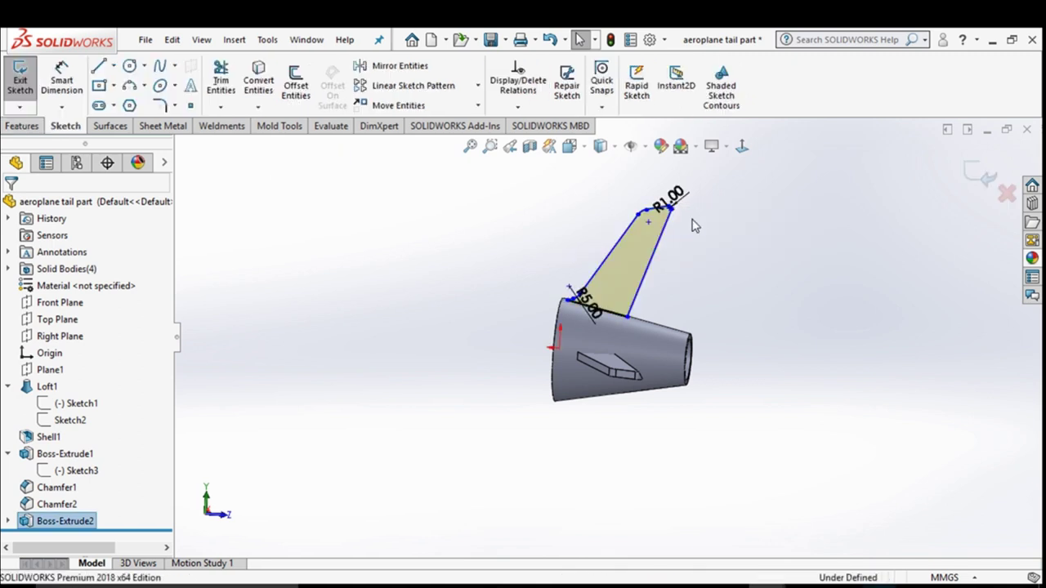
{"action": "left_click", "coordinate": [741, 147]}
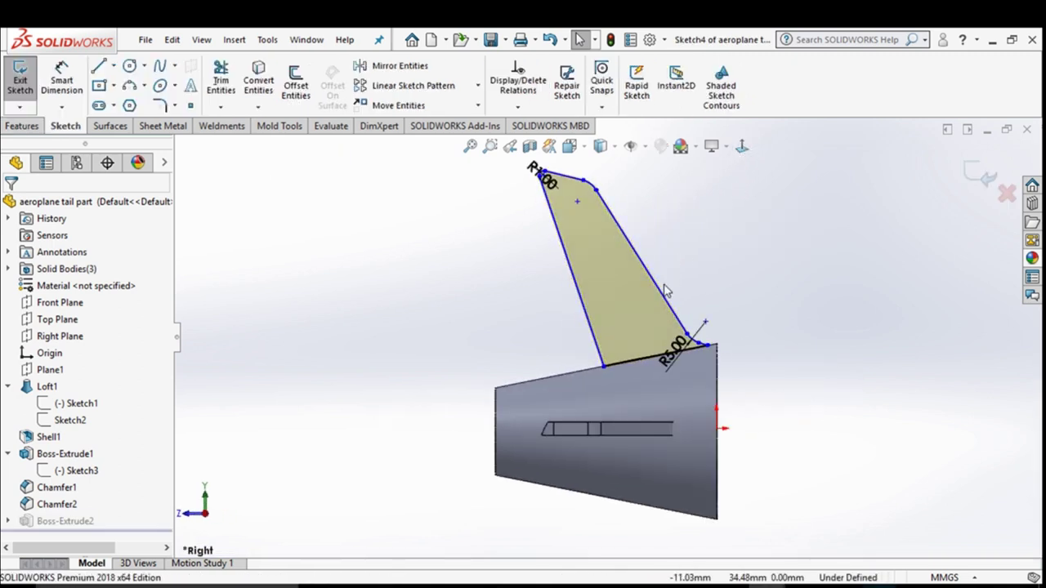
{"action": "scroll", "coordinate": [640, 351], "scroll_direction": "down", "scroll_amount": 2}
{"action": "scroll", "coordinate": [618, 385], "scroll_direction": "down", "scroll_amount": 3}
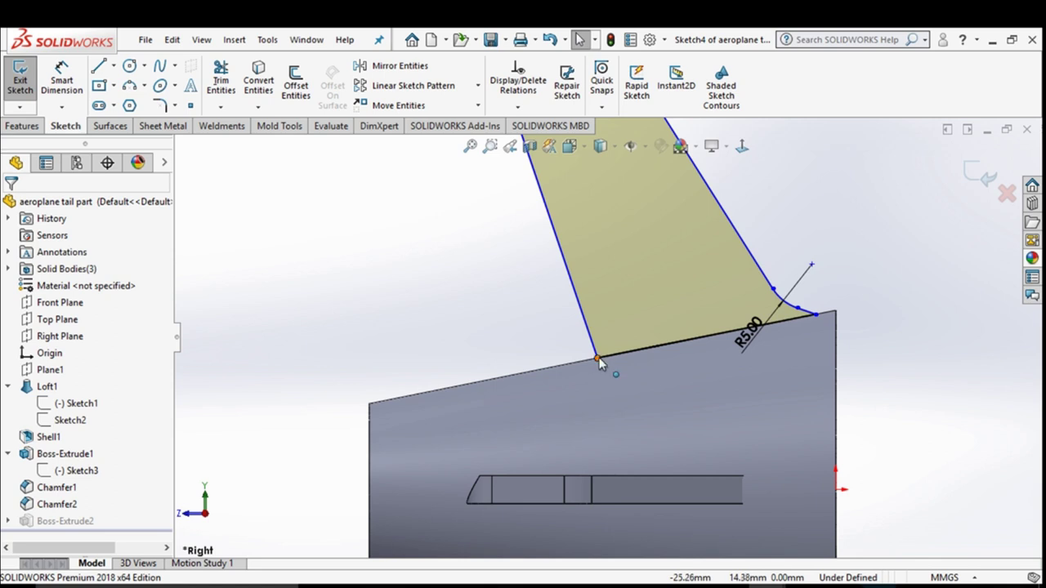
{"action": "left_click_drag", "start_coordinate": [599, 364], "coordinate": [490, 380]}
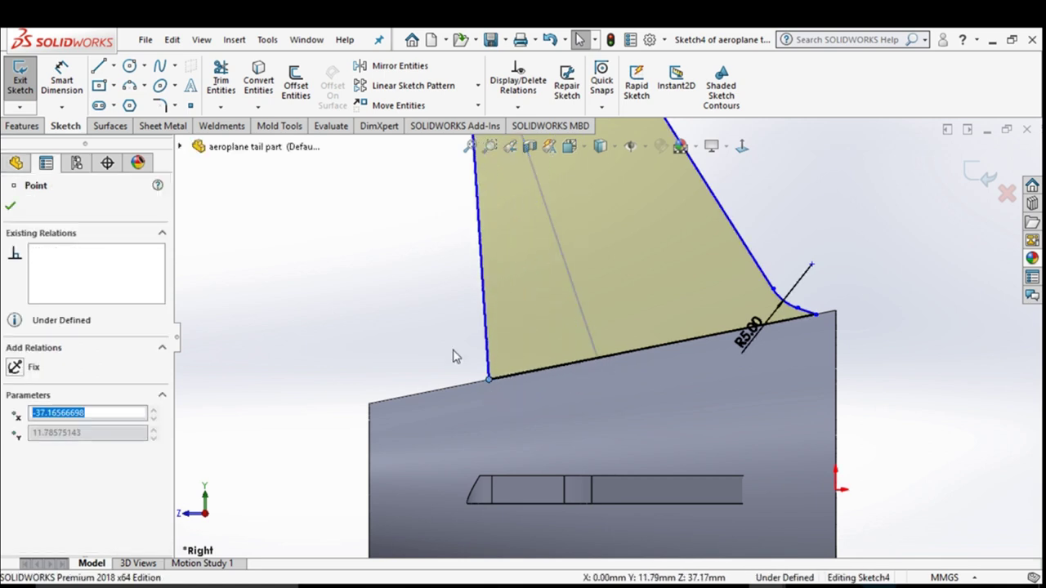
{"action": "left_click", "coordinate": [455, 356]}
{"action": "scroll", "coordinate": [397, 310], "scroll_direction": "up", "scroll_amount": 3}
{"action": "scroll", "coordinate": [499, 297], "scroll_direction": "up", "scroll_amount": 2}
{"action": "scroll", "coordinate": [604, 286], "scroll_direction": "down", "scroll_amount": 2}
{"action": "scroll", "coordinate": [618, 279], "scroll_direction": "down", "scroll_amount": 2}
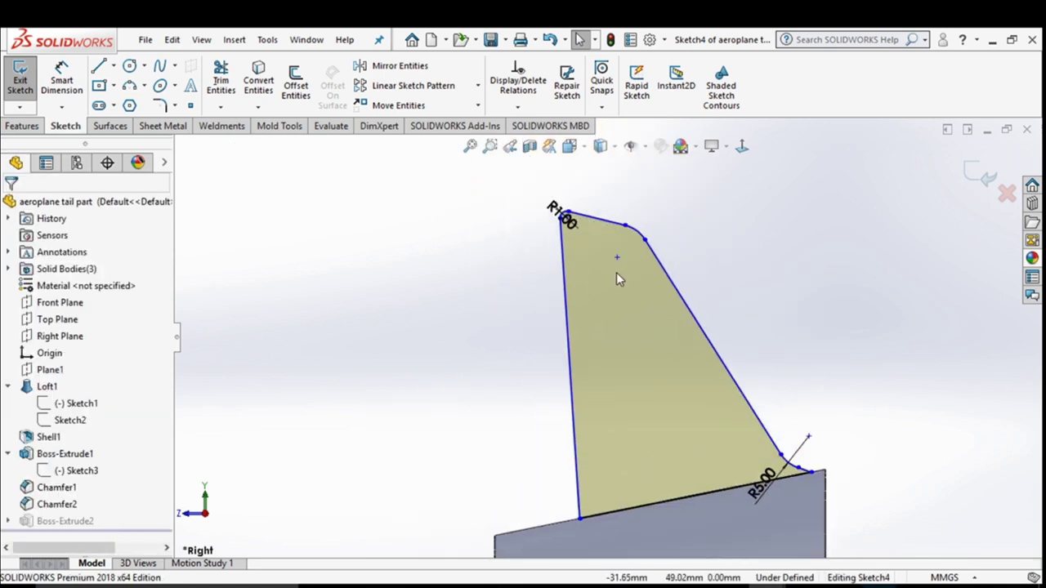
{"action": "scroll", "coordinate": [808, 482], "scroll_direction": "down", "scroll_amount": 3}
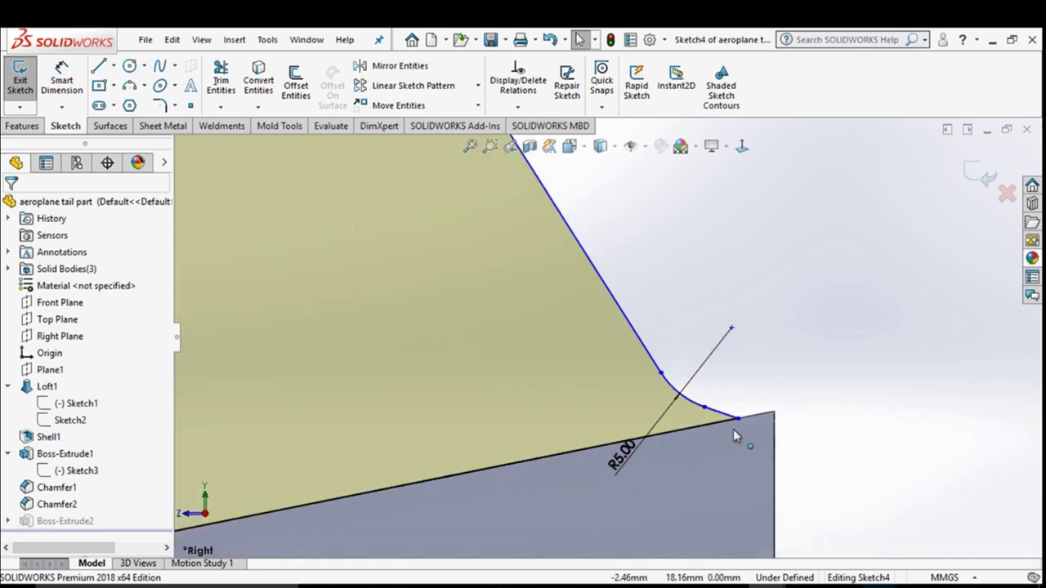
Step: Move the fillet endpoint and the rear and front base corners onto the body edge, then rebuild the fin
{"action": "left_click_drag", "start_coordinate": [736, 417], "coordinate": [732, 419]}
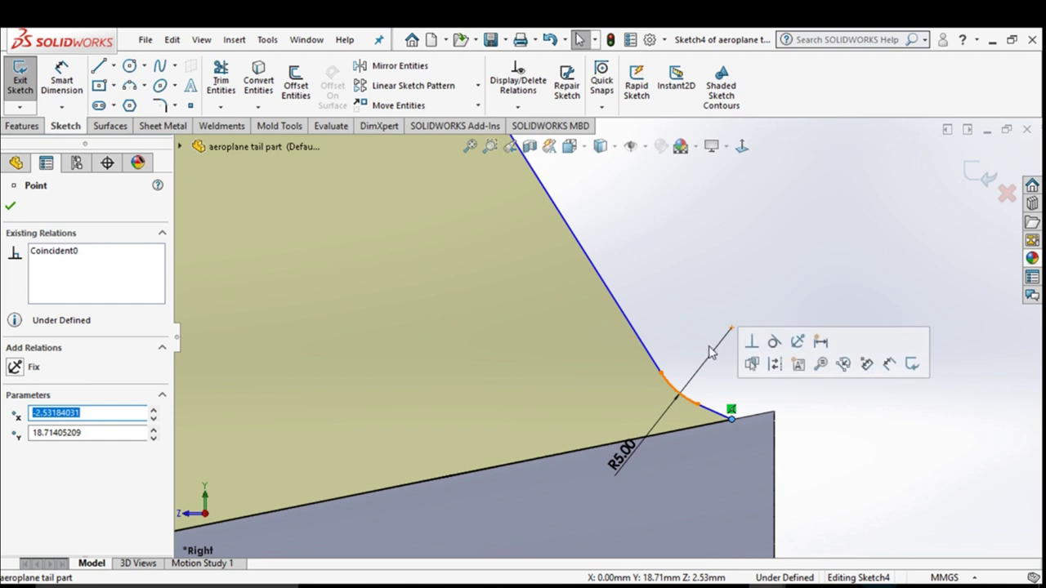
{"action": "left_click_drag", "start_coordinate": [730, 332], "coordinate": [660, 385]}
{"action": "scroll", "coordinate": [651, 360], "scroll_direction": "up", "scroll_amount": 3}
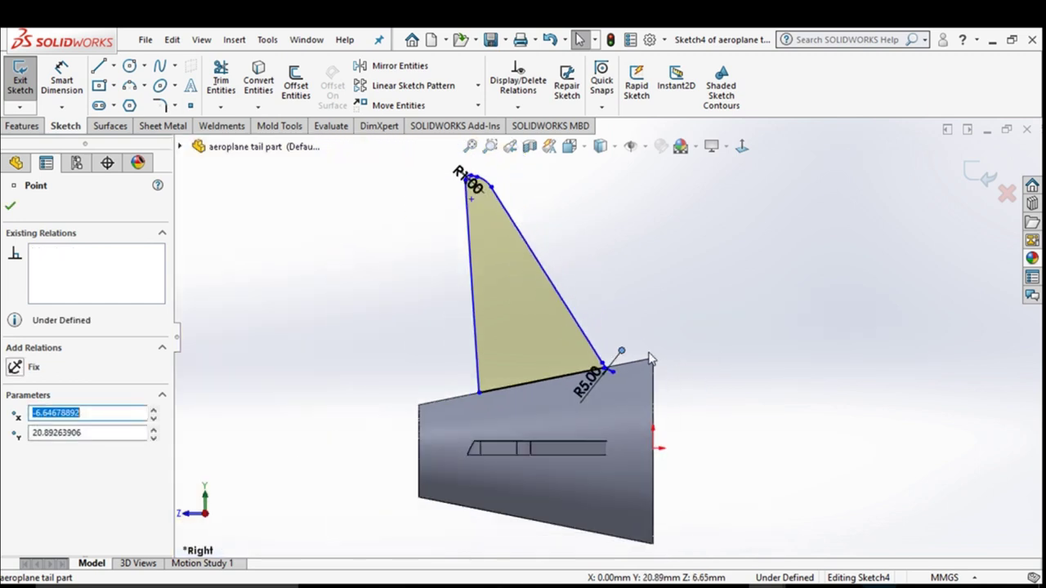
{"action": "scroll", "coordinate": [600, 364], "scroll_direction": "down", "scroll_amount": 1}
{"action": "scroll", "coordinate": [650, 409], "scroll_direction": "down", "scroll_amount": 2}
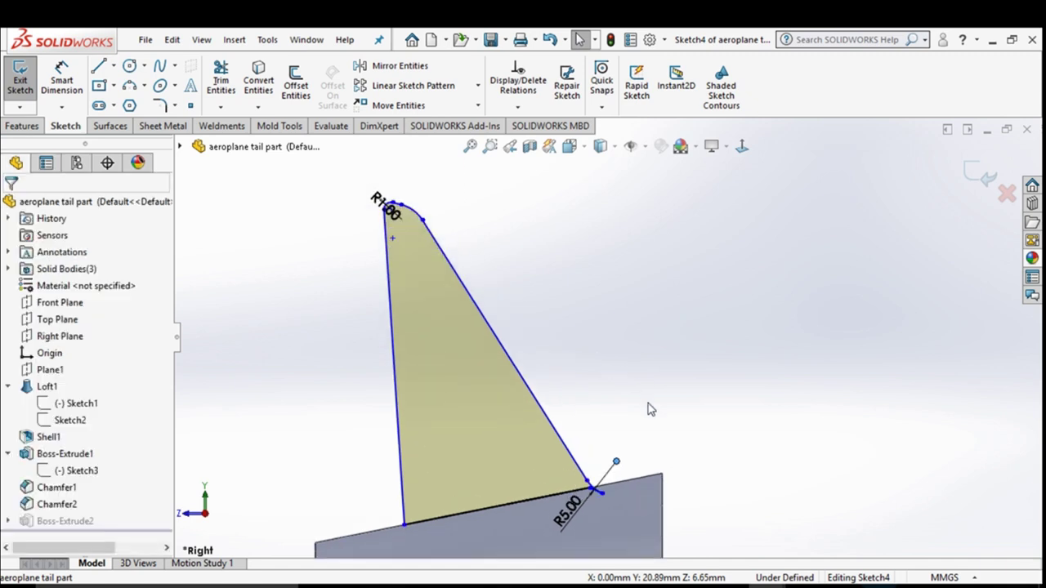
{"action": "left_click", "coordinate": [648, 404]}
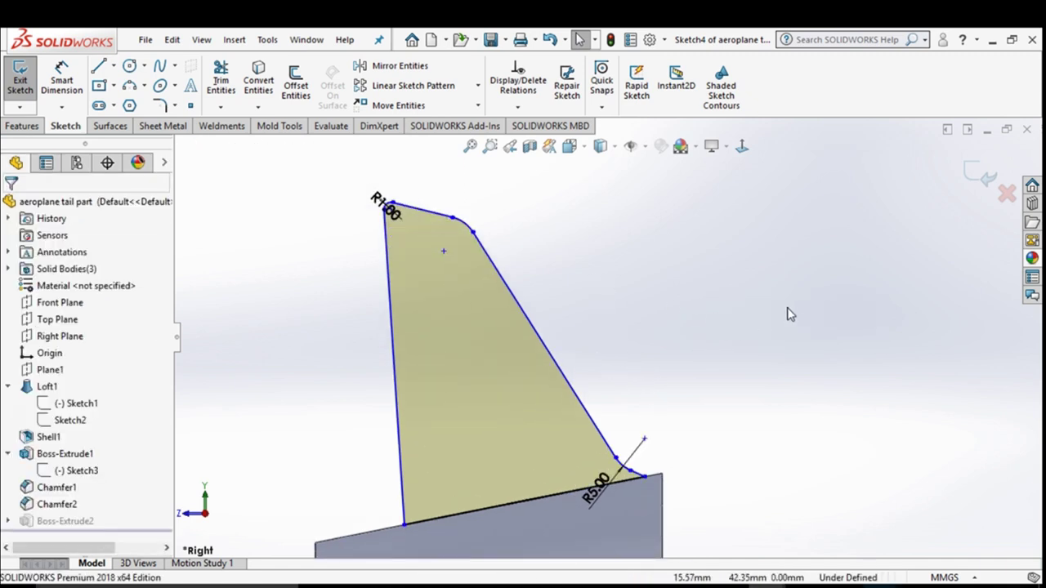
{"action": "left_click_drag", "start_coordinate": [404, 524], "coordinate": [454, 518]}
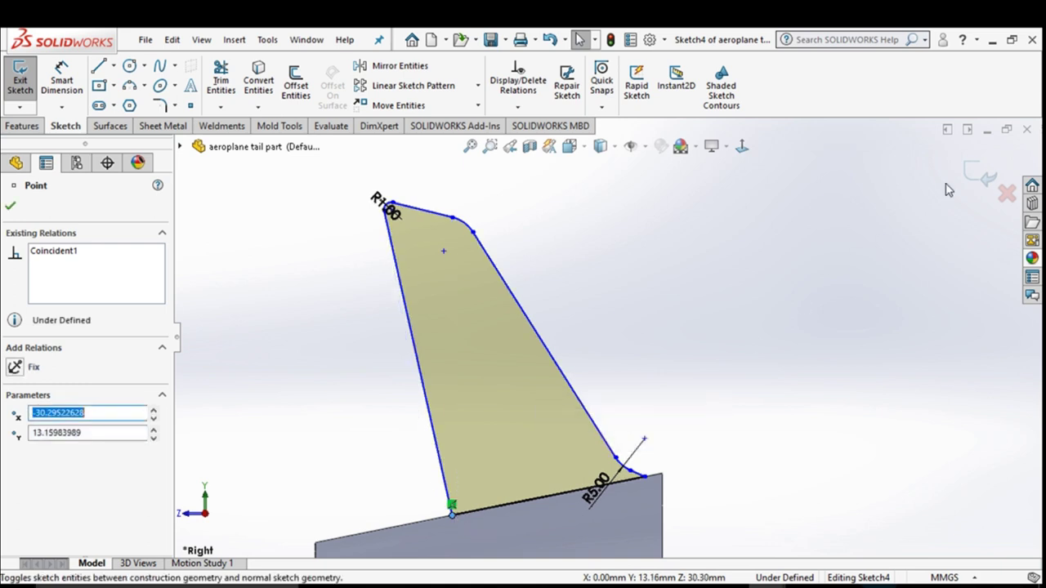
{"action": "left_click", "coordinate": [974, 175]}
Step: Fit the tail part in a 3-D view and save it
{"action": "key", "text": "f"}
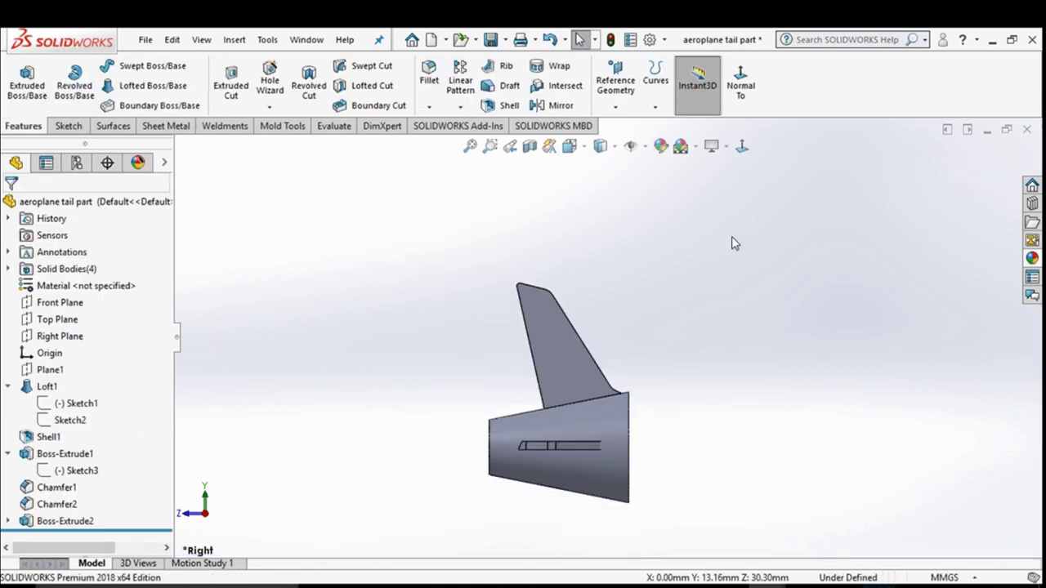
{"action": "key", "text": "z"}
{"action": "mouse_move", "coordinate": [780, 365]}
{"action": "middle_mouse_down"}
{"action": "mouse_move", "coordinate": [812, 371]}
{"action": "mouse_move", "coordinate": [810, 384]}
{"action": "middle_mouse_up"}
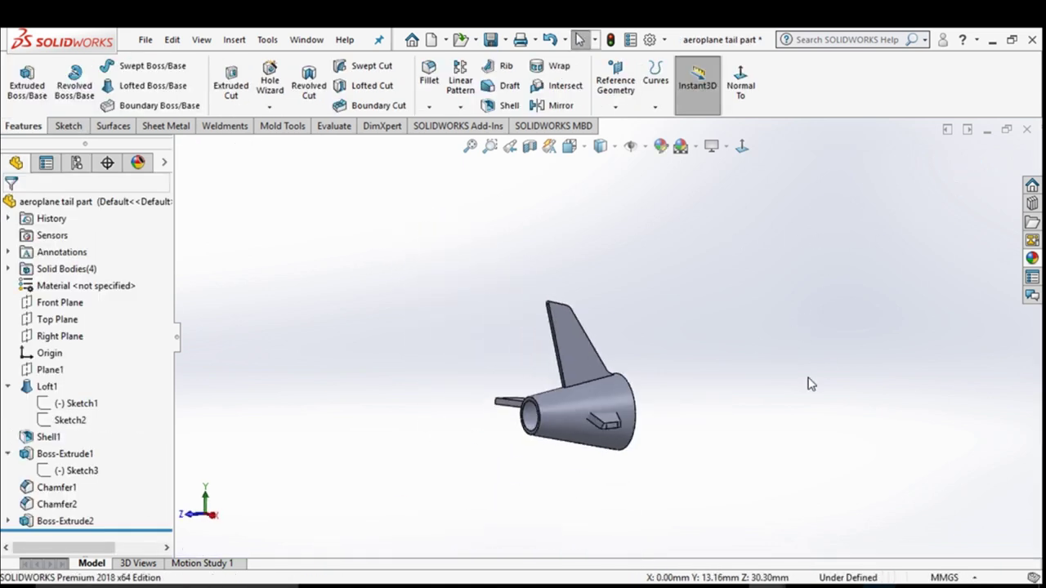
{"action": "key", "text": "ctrl+s"}
Step: Close the tail part and rebuild Assem1, viewing the whole aeroplane from the side
{"action": "left_click", "coordinate": [1026, 131]}
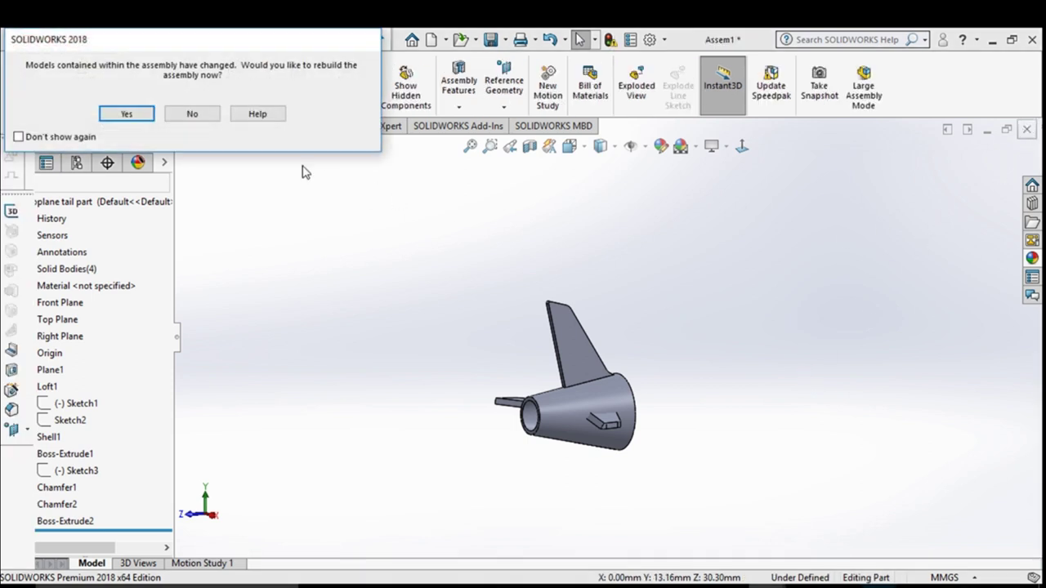
{"action": "left_click", "coordinate": [148, 116]}
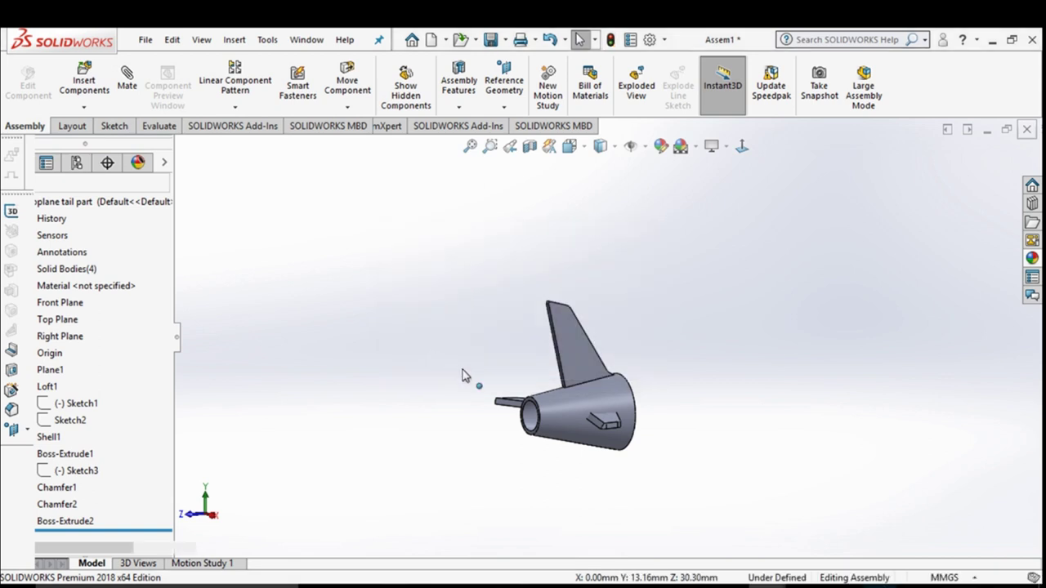
{"action": "scroll", "coordinate": [466, 394], "scroll_direction": "up", "scroll_amount": 5}
{"action": "middle_click_drag", "start_coordinate": [501, 432], "coordinate": [571, 364]}
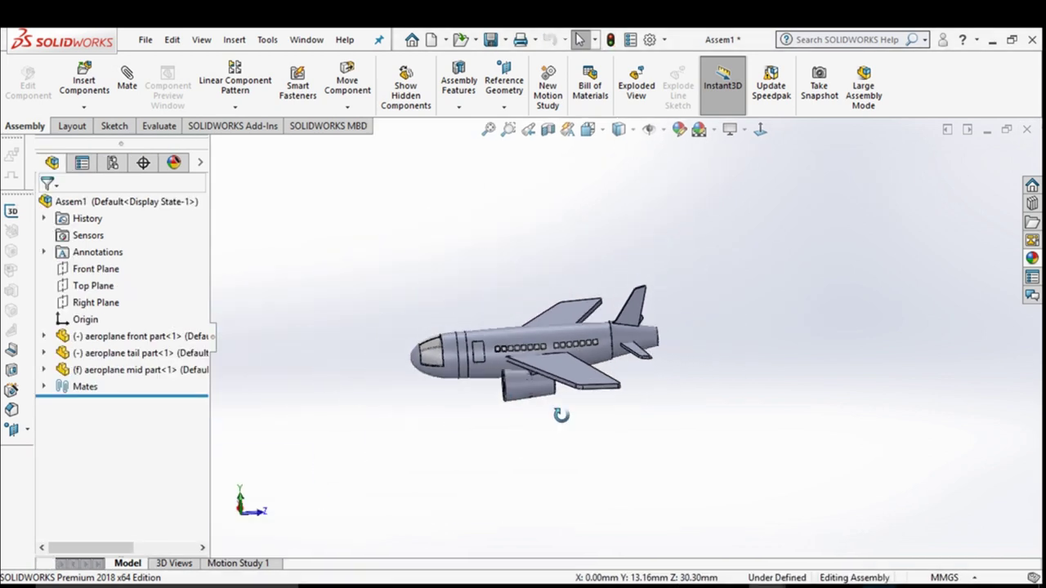
{"action": "scroll", "coordinate": [635, 355], "scroll_direction": "down", "scroll_amount": 3}
{"action": "left_click", "coordinate": [643, 353]}
{"action": "scroll", "coordinate": [643, 353], "scroll_direction": "up", "scroll_amount": 1}
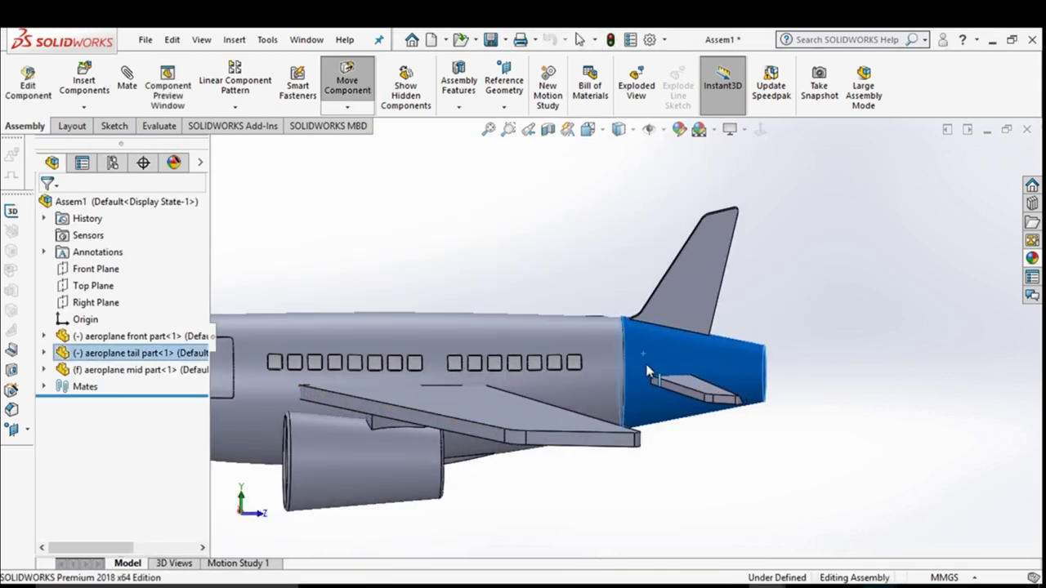
{"action": "middle_click_drag", "start_coordinate": [674, 479], "coordinate": [600, 444]}
{"action": "left_click", "coordinate": [496, 507]}
{"action": "mouse_move", "coordinate": [496, 506]}
{"action": "middle_mouse_down"}
{"action": "mouse_move", "coordinate": [520, 541]}
{"action": "mouse_move", "coordinate": [518, 404]}
{"action": "mouse_move", "coordinate": [572, 426]}
{"action": "mouse_move", "coordinate": [583, 409]}
{"action": "mouse_move", "coordinate": [623, 455]}
{"action": "mouse_move", "coordinate": [607, 413]}
{"action": "mouse_move", "coordinate": [662, 451]}
{"action": "mouse_move", "coordinate": [609, 458]}
{"action": "mouse_move", "coordinate": [597, 425]}
{"action": "mouse_move", "coordinate": [578, 427]}
{"action": "mouse_move", "coordinate": [645, 430]}
{"action": "mouse_move", "coordinate": [670, 467]}
{"action": "mouse_move", "coordinate": [609, 451]}
{"action": "mouse_move", "coordinate": [578, 466]}
{"action": "mouse_move", "coordinate": [604, 374]}
{"action": "mouse_move", "coordinate": [516, 415]}
{"action": "mouse_move", "coordinate": [543, 356]}
{"action": "mouse_move", "coordinate": [497, 401]}
{"action": "middle_mouse_up"}
{"action": "scroll", "coordinate": [649, 296], "scroll_direction": "down", "scroll_amount": 5}
{"action": "scroll", "coordinate": [641, 377], "scroll_direction": "down", "scroll_amount": 5}
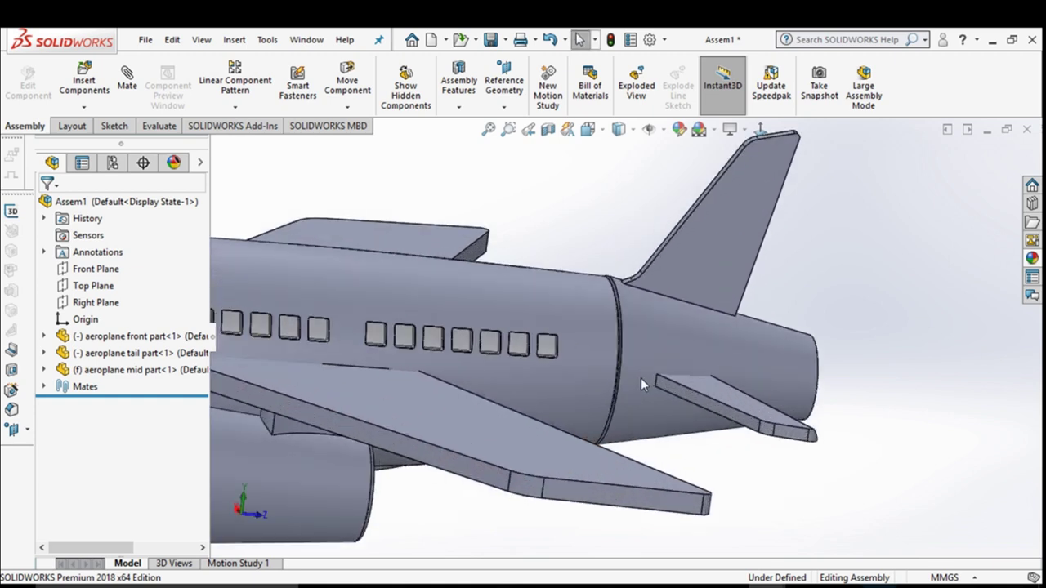
{"action": "scroll", "coordinate": [640, 377], "scroll_direction": "down", "scroll_amount": 2}
{"action": "left_click", "coordinate": [648, 371]}
{"action": "left_click_drag", "start_coordinate": [649, 377], "coordinate": [649, 358]}
{"action": "key", "text": "Escape"}
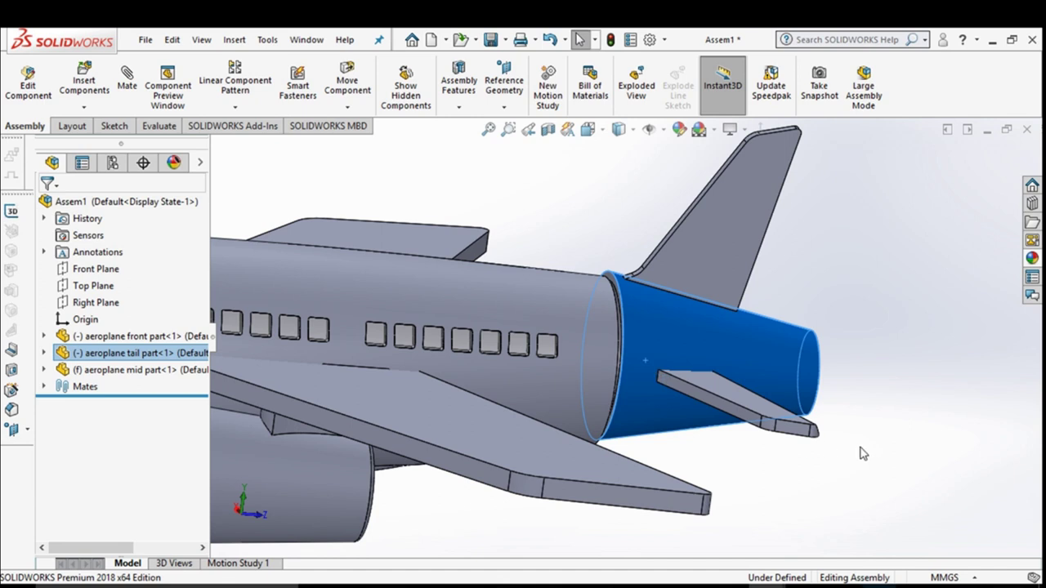
{"action": "left_click", "coordinate": [858, 451]}
{"action": "scroll", "coordinate": [867, 449], "scroll_direction": "up", "scroll_amount": 2}
{"action": "mouse_move", "coordinate": [868, 449]}
{"action": "middle_mouse_down"}
{"action": "mouse_move", "coordinate": [814, 364]}
{"action": "mouse_move", "coordinate": [618, 392]}
{"action": "middle_mouse_up"}
{"action": "scroll", "coordinate": [618, 392], "scroll_direction": "down", "scroll_amount": 2}
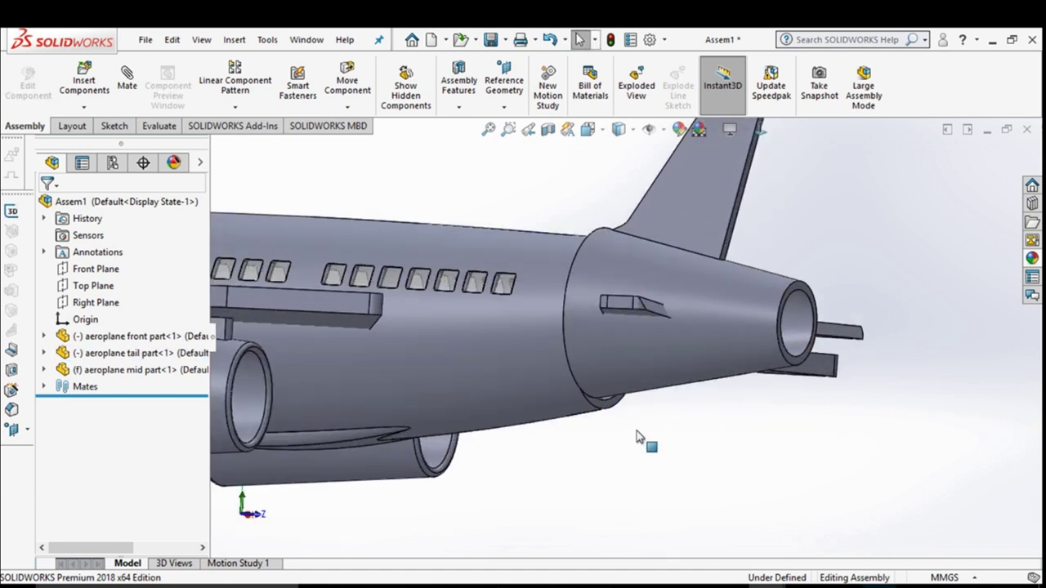
{"action": "scroll", "coordinate": [639, 411], "scroll_direction": "down", "scroll_amount": 2}
{"action": "scroll", "coordinate": [637, 412], "scroll_direction": "down", "scroll_amount": 1}
{"action": "scroll", "coordinate": [629, 352], "scroll_direction": "down", "scroll_amount": 3}
{"action": "left_click", "coordinate": [633, 352]}
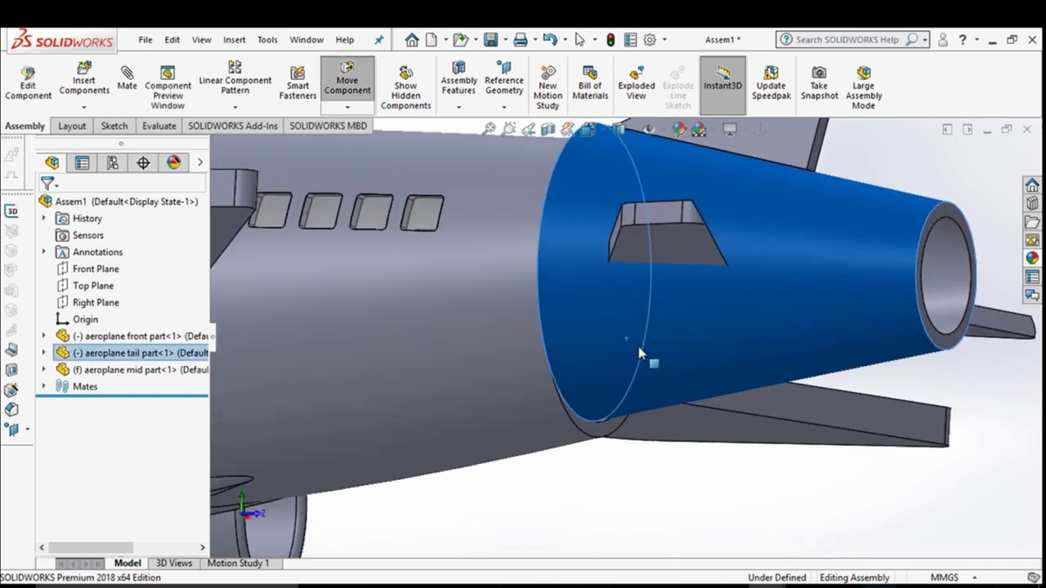
{"action": "scroll", "coordinate": [644, 361], "scroll_direction": "down", "scroll_amount": 1}
{"action": "key", "text": "Escape"}
{"action": "left_click", "coordinate": [659, 485]}
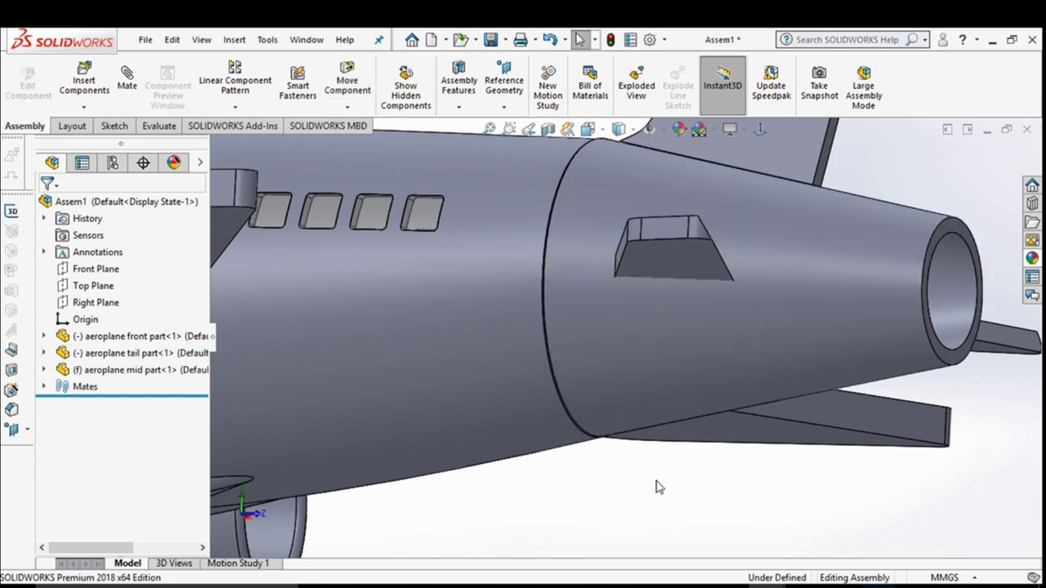
{"action": "scroll", "coordinate": [658, 486], "scroll_direction": "up", "scroll_amount": 2}
{"action": "left_click", "coordinate": [562, 276]}
{"action": "scroll", "coordinate": [602, 306], "scroll_direction": "down", "scroll_amount": 3}
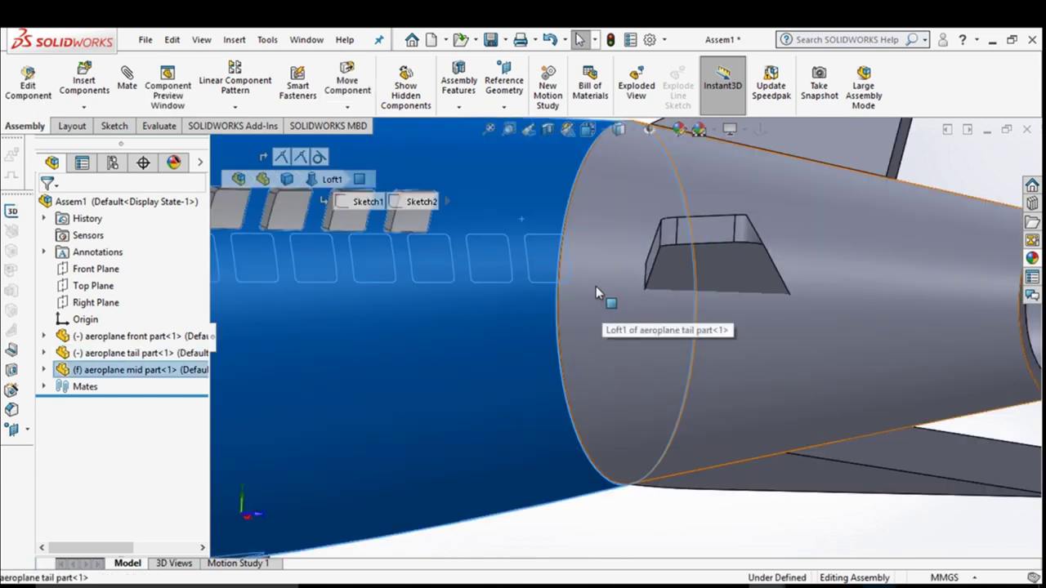
{"action": "left_click", "coordinate": [595, 286], "text": "ctrl"}
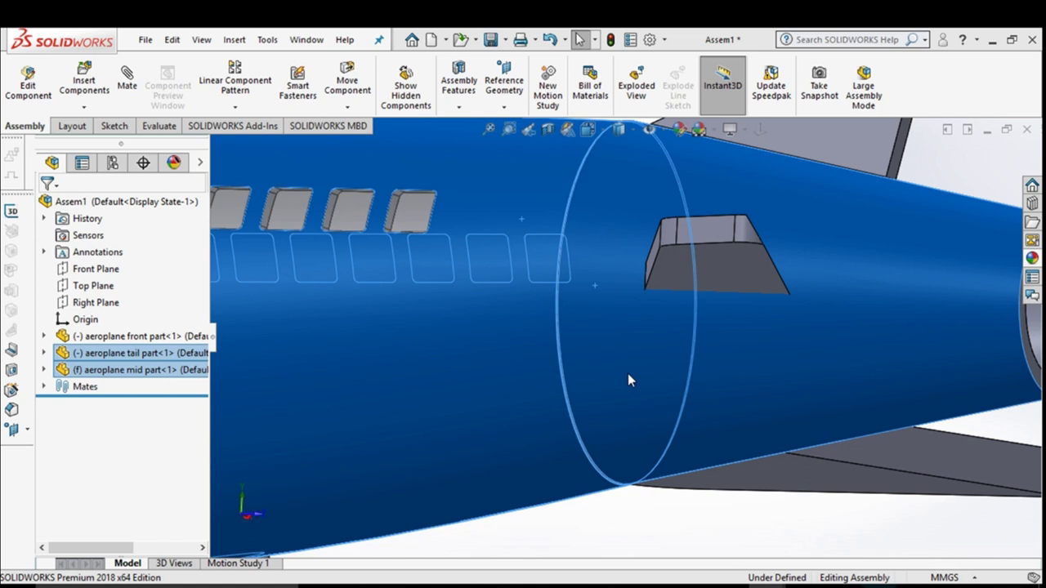
{"action": "scroll", "coordinate": [637, 425], "scroll_direction": "up", "scroll_amount": 2}
{"action": "left_click", "coordinate": [642, 463]}
{"action": "scroll", "coordinate": [618, 279], "scroll_direction": "down", "scroll_amount": 3}
{"action": "scroll", "coordinate": [617, 280], "scroll_direction": "down", "scroll_amount": 2}
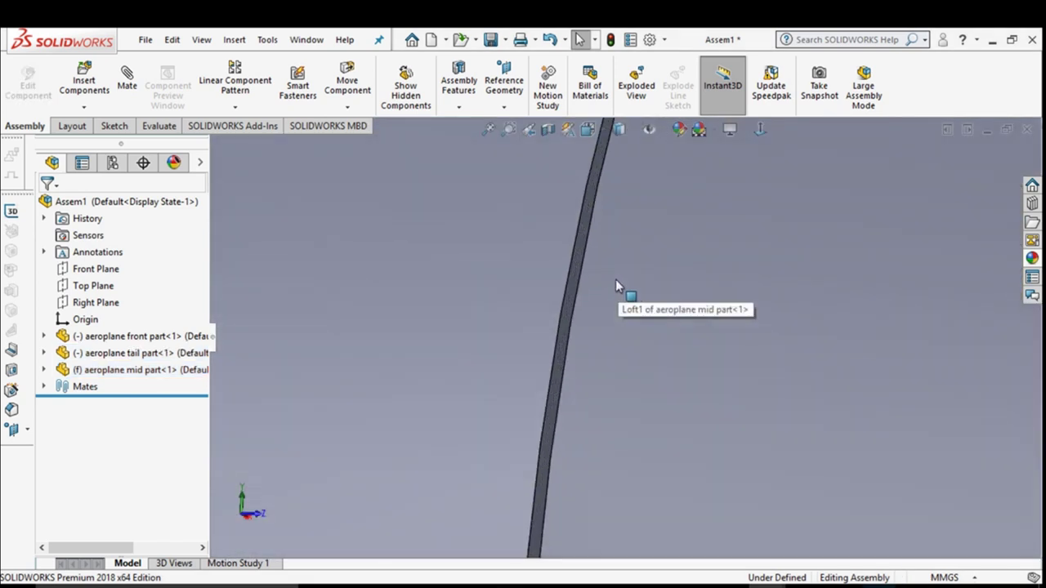
{"action": "left_click", "coordinate": [595, 303]}
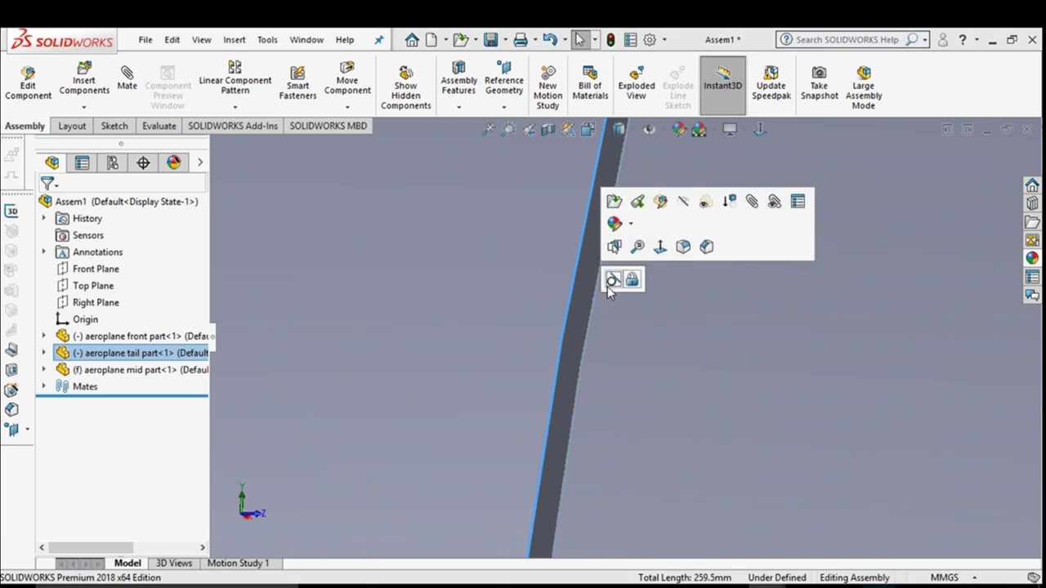
{"action": "left_click", "coordinate": [609, 282]}
{"action": "left_click", "coordinate": [610, 292]}
{"action": "scroll", "coordinate": [612, 296], "scroll_direction": "up", "scroll_amount": 2}
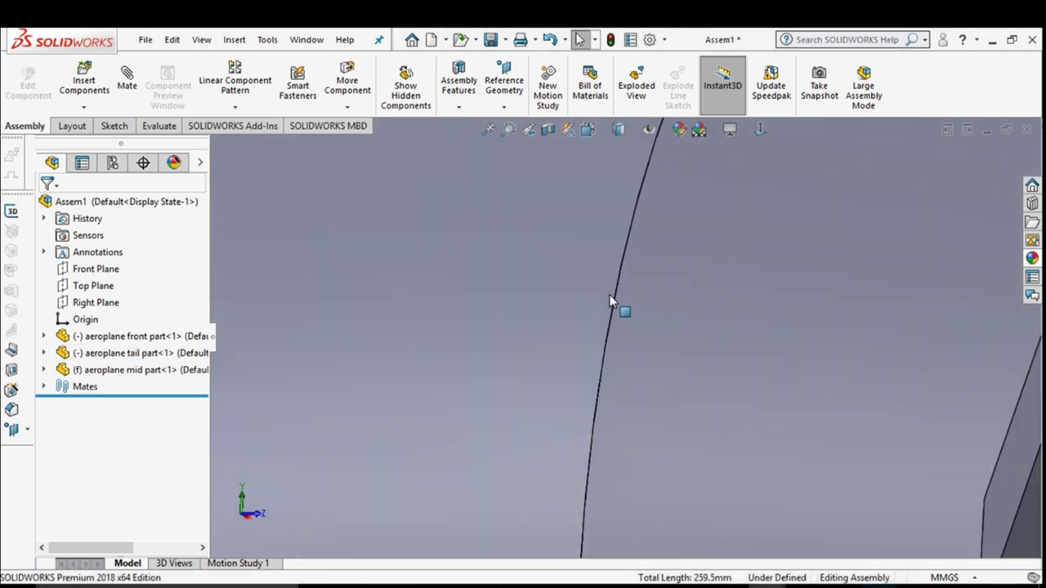
{"action": "scroll", "coordinate": [617, 315], "scroll_direction": "up", "scroll_amount": 3}
{"action": "scroll", "coordinate": [617, 319], "scroll_direction": "up", "scroll_amount": 3}
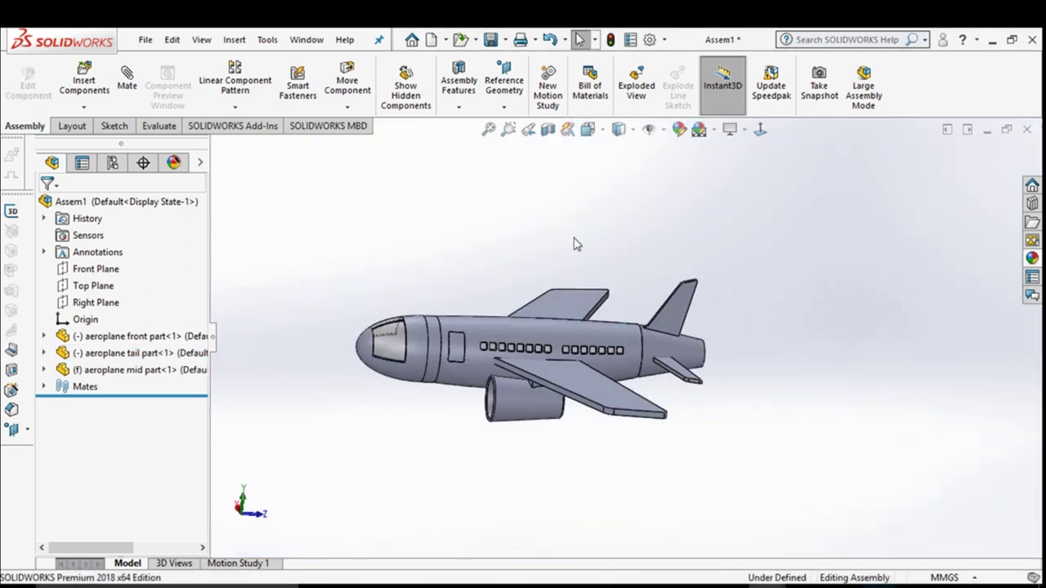
{"action": "middle_click_drag", "start_coordinate": [601, 511], "coordinate": [586, 468]}
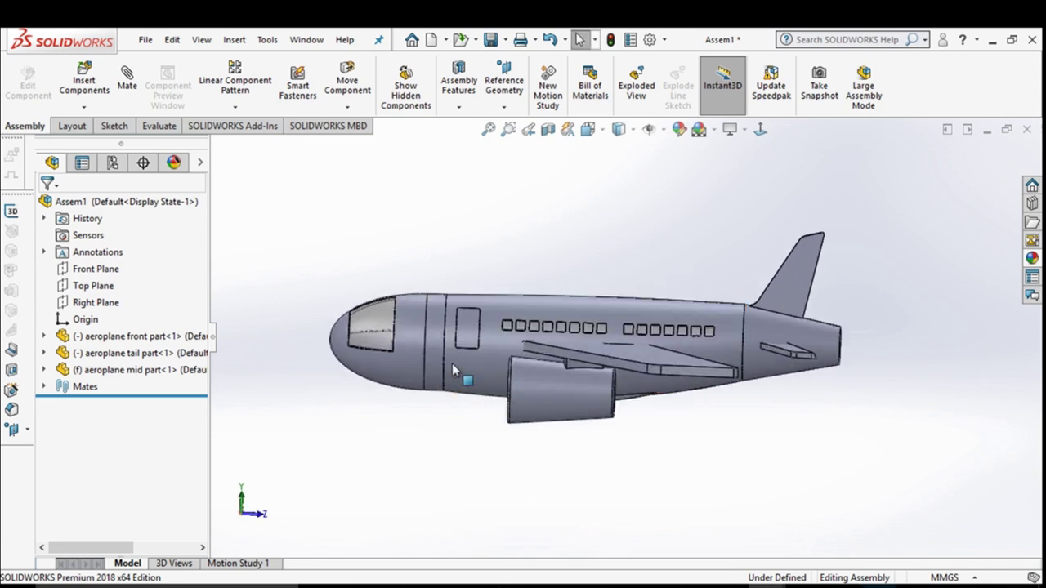
{"action": "mouse_move", "coordinate": [453, 363]}
{"action": "middle_mouse_down"}
{"action": "mouse_move", "coordinate": [542, 415]}
{"action": "mouse_move", "coordinate": [459, 386]}
{"action": "mouse_move", "coordinate": [466, 401]}
{"action": "mouse_move", "coordinate": [457, 380]}
{"action": "mouse_move", "coordinate": [465, 418]}
{"action": "middle_mouse_up"}
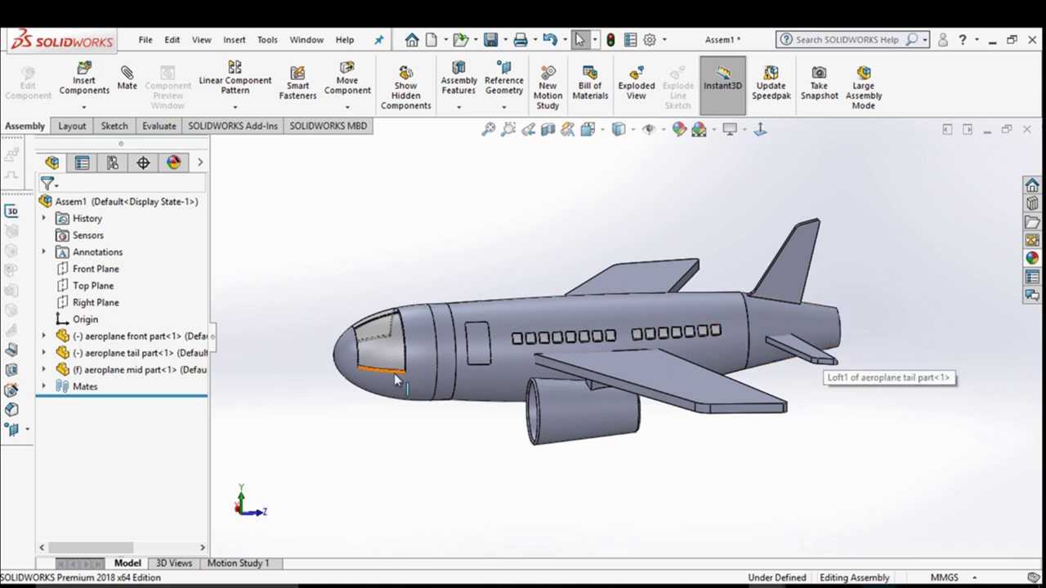
{"action": "left_click", "coordinate": [480, 383]}
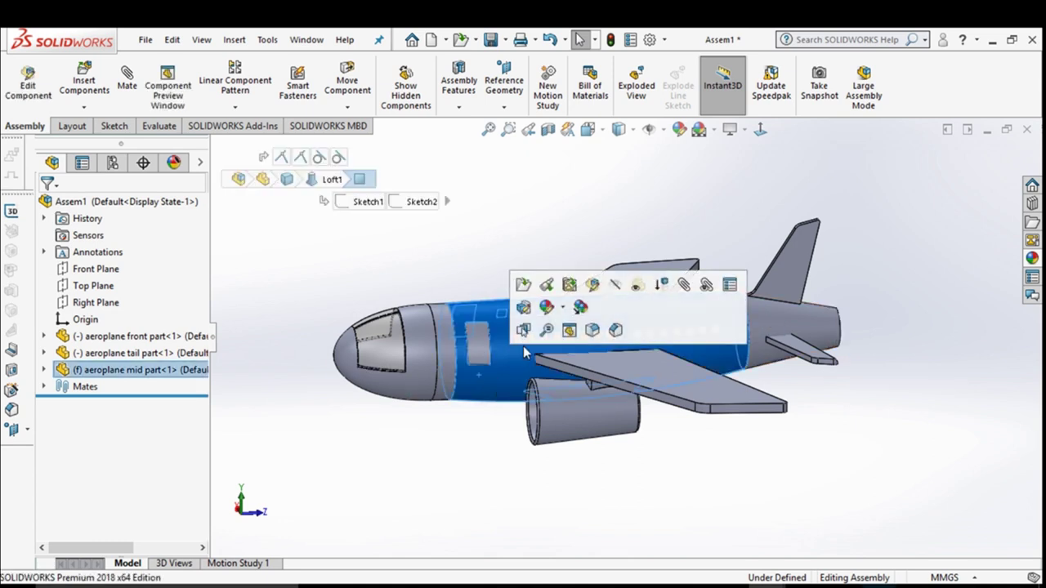
Step: Edit the mid part, check which plane Sketch2 uses, and select Plane1 in the tree
{"action": "left_click", "coordinate": [527, 285]}
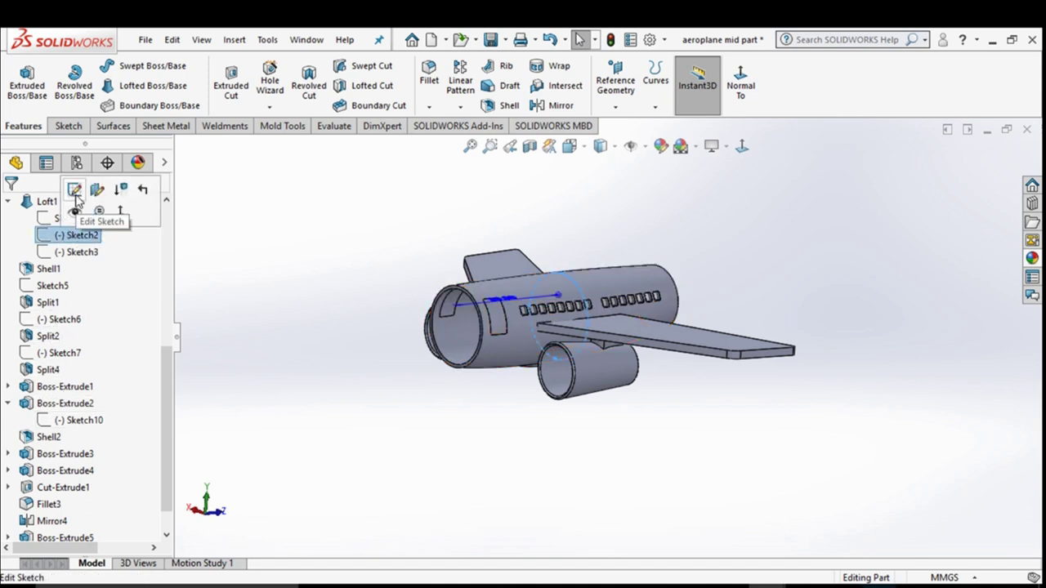
{"action": "left_click", "coordinate": [94, 189]}
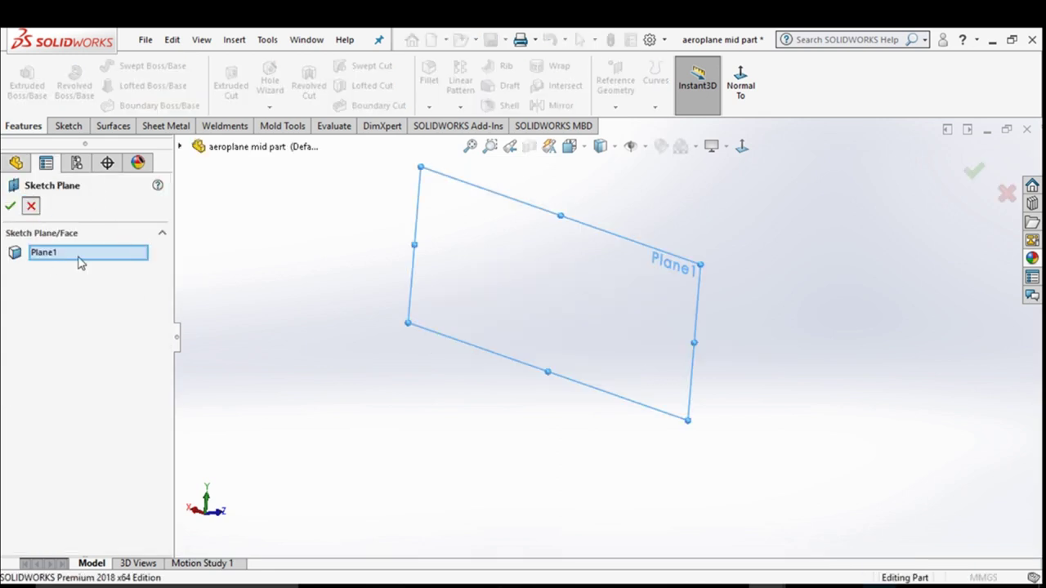
{"action": "key", "text": "Return"}
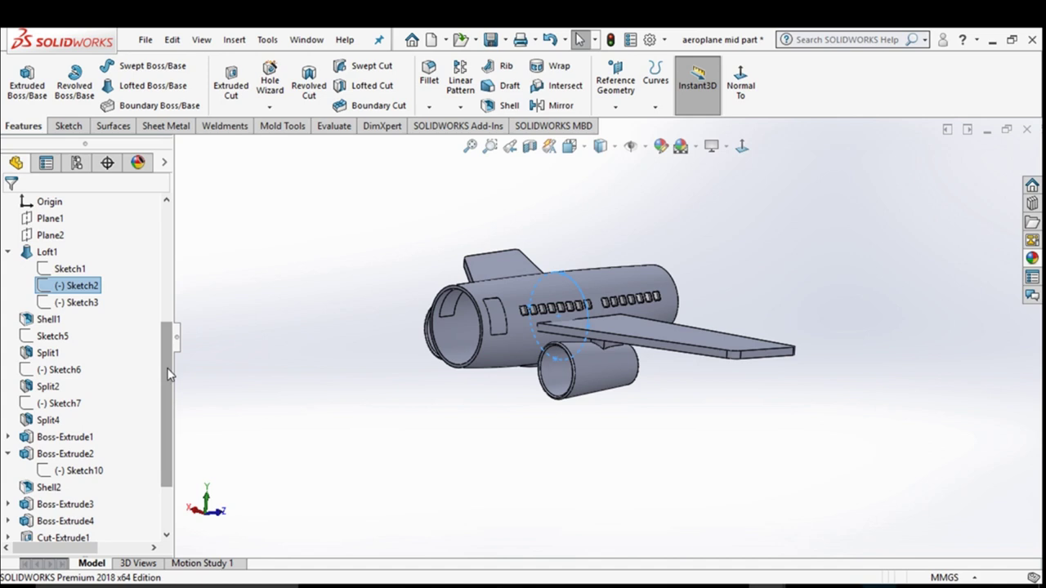
{"action": "left_click_drag", "start_coordinate": [167, 374], "coordinate": [171, 335]}
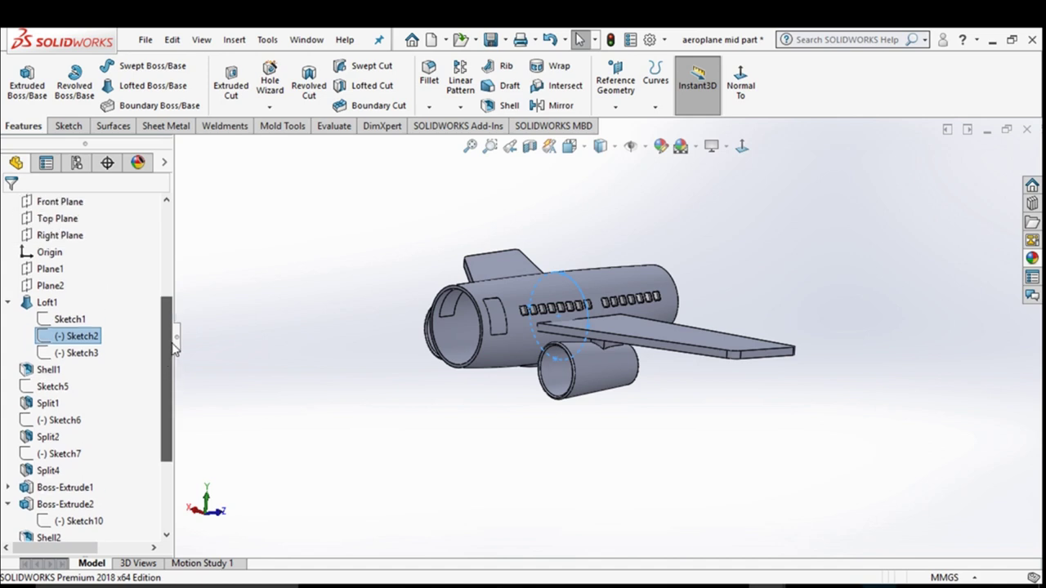
{"action": "left_click", "coordinate": [56, 287]}
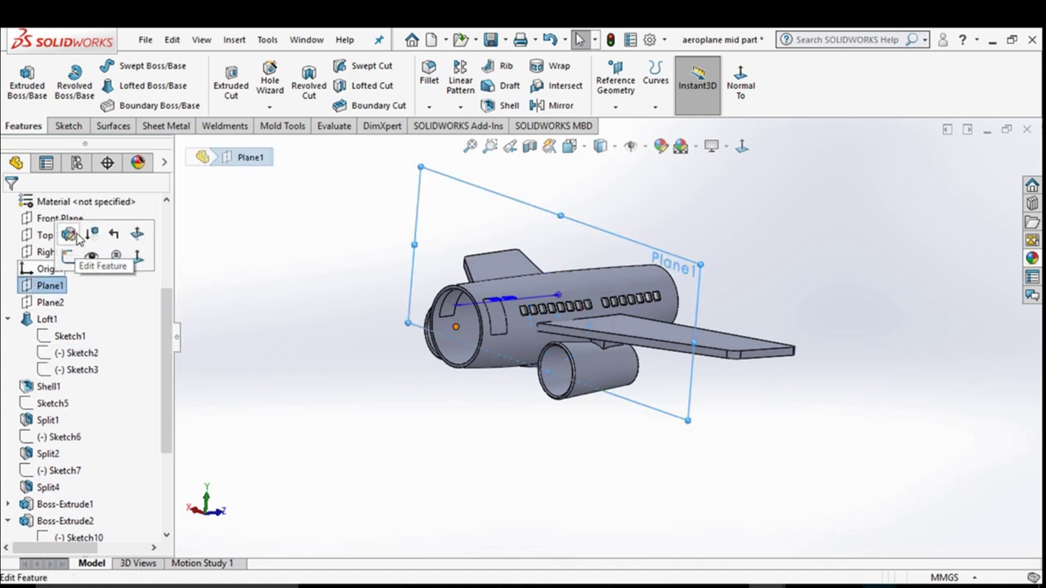
Step: Change Plane1's offset from Front Plane from 80.00mm to 90.00mm and apply it
{"action": "left_click", "coordinate": [77, 236]}
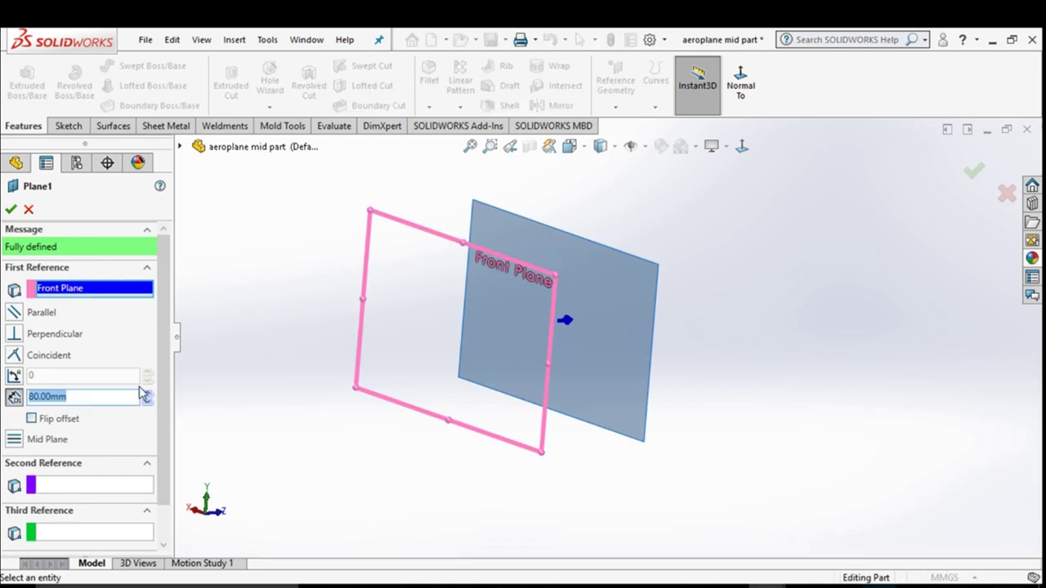
{"action": "left_click", "coordinate": [147, 395]}
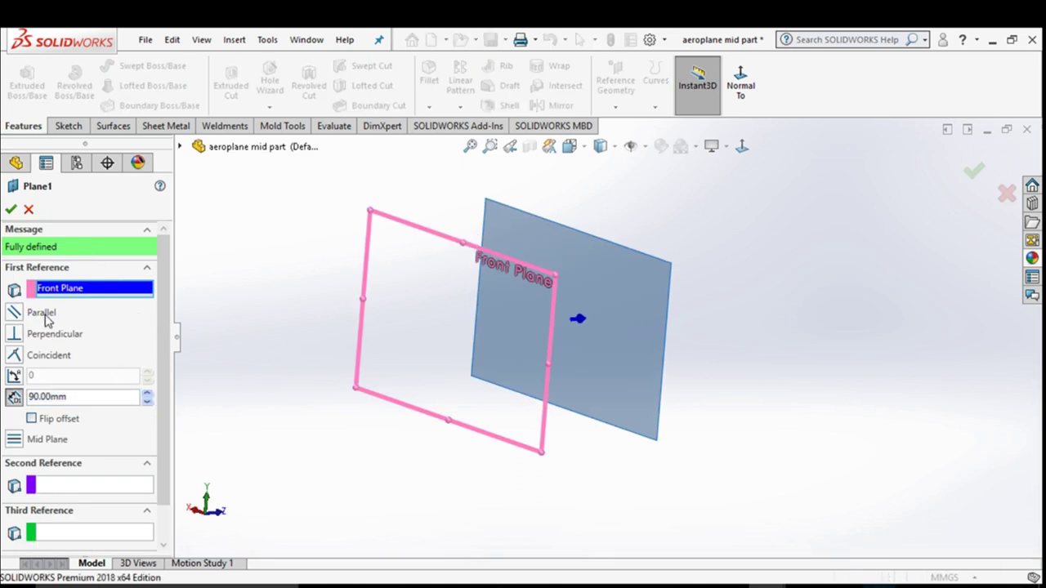
{"action": "left_click", "coordinate": [11, 210]}
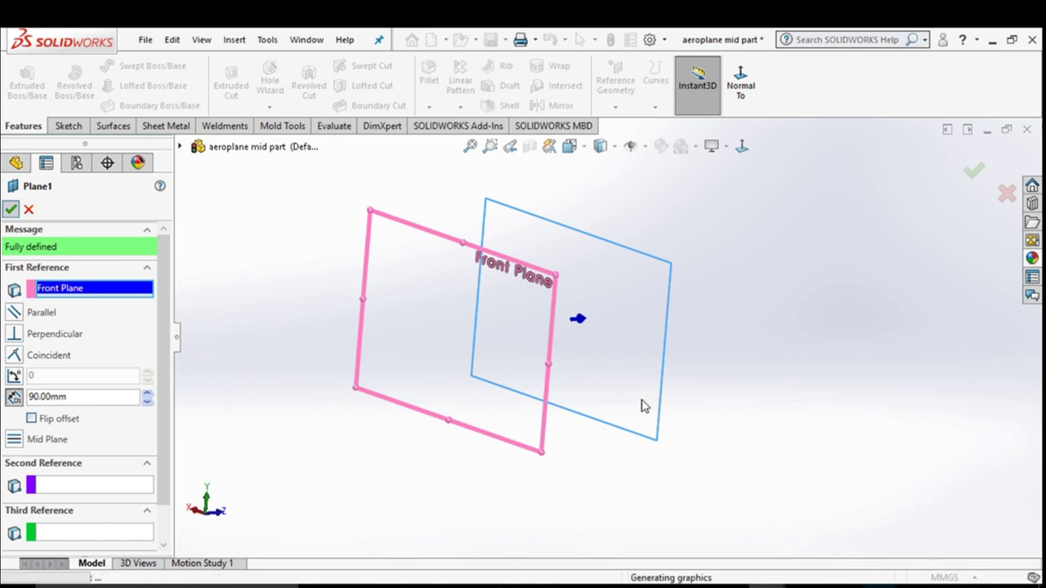
{"action": "mouse_move", "coordinate": [661, 406]}
{"action": "middle_mouse_down"}
{"action": "mouse_move", "coordinate": [670, 422]}
{"action": "mouse_move", "coordinate": [626, 394]}
{"action": "mouse_move", "coordinate": [652, 422]}
{"action": "mouse_move", "coordinate": [631, 419]}
{"action": "middle_mouse_up"}
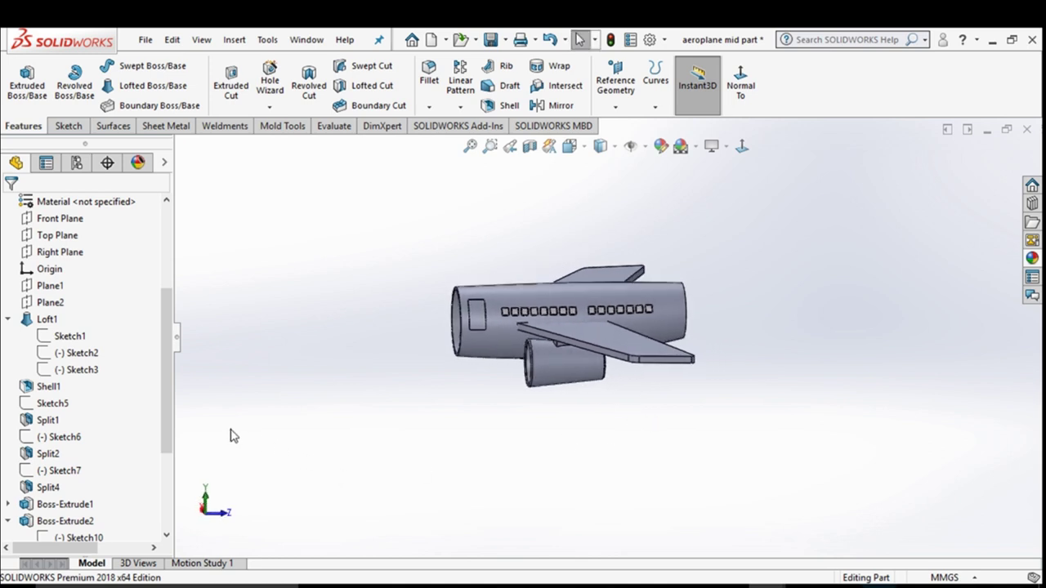
{"action": "mouse_move", "coordinate": [168, 392]}
{"action": "left_mouse_down"}
{"action": "mouse_move", "coordinate": [175, 431]}
{"action": "mouse_move", "coordinate": [174, 377]}
{"action": "left_mouse_up"}
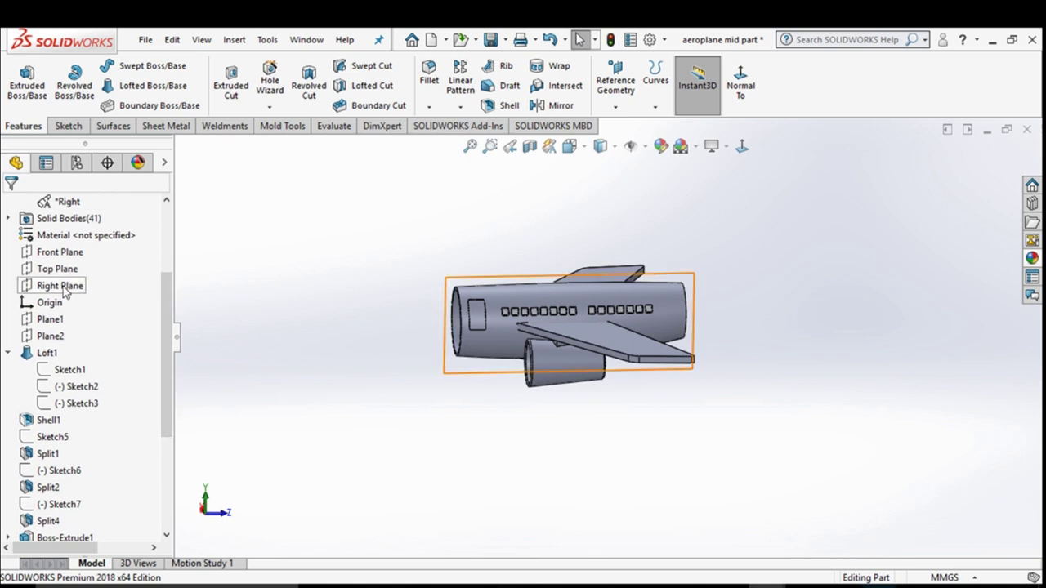
Step: Raise Plane2's offset from Plane1 to 85.00mm and apply it
{"action": "left_click", "coordinate": [57, 336]}
{"action": "left_click", "coordinate": [69, 283]}
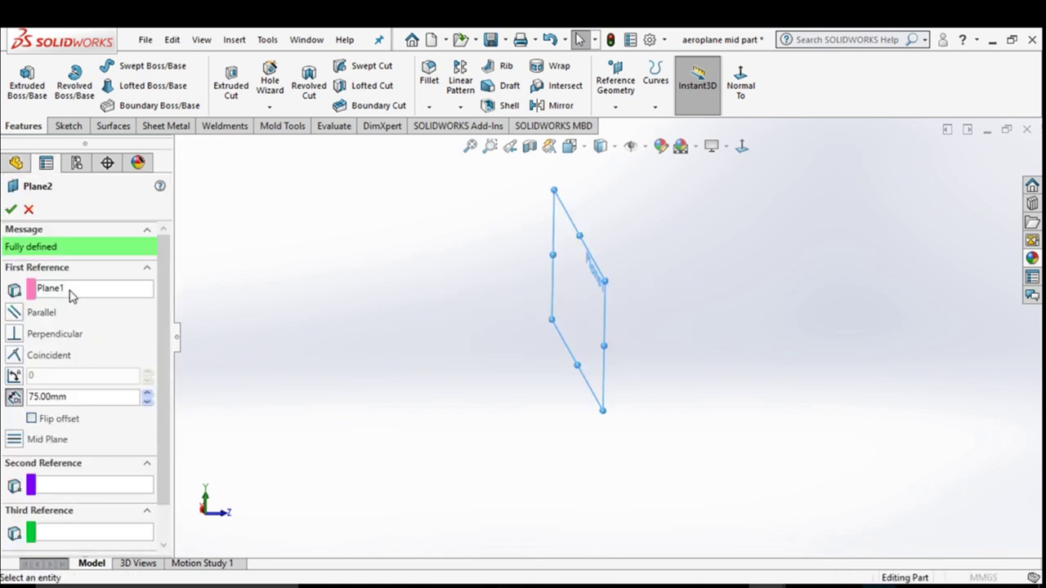
{"action": "left_click", "coordinate": [148, 394]}
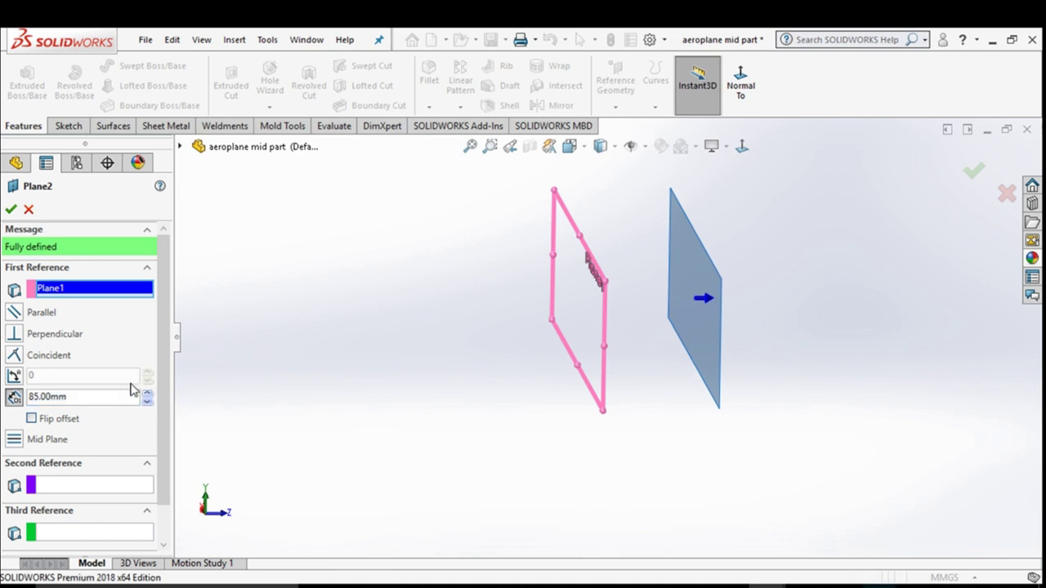
{"action": "left_click", "coordinate": [11, 209]}
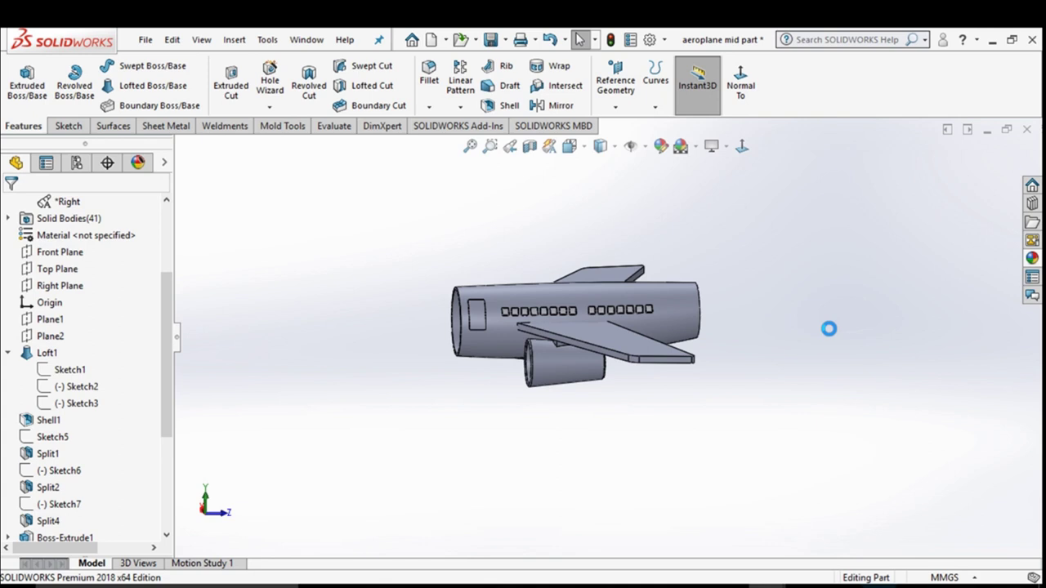
Step: Close the mid part and accept rebuilding Assem1 with the re-offset planes
{"action": "left_click", "coordinate": [1027, 132]}
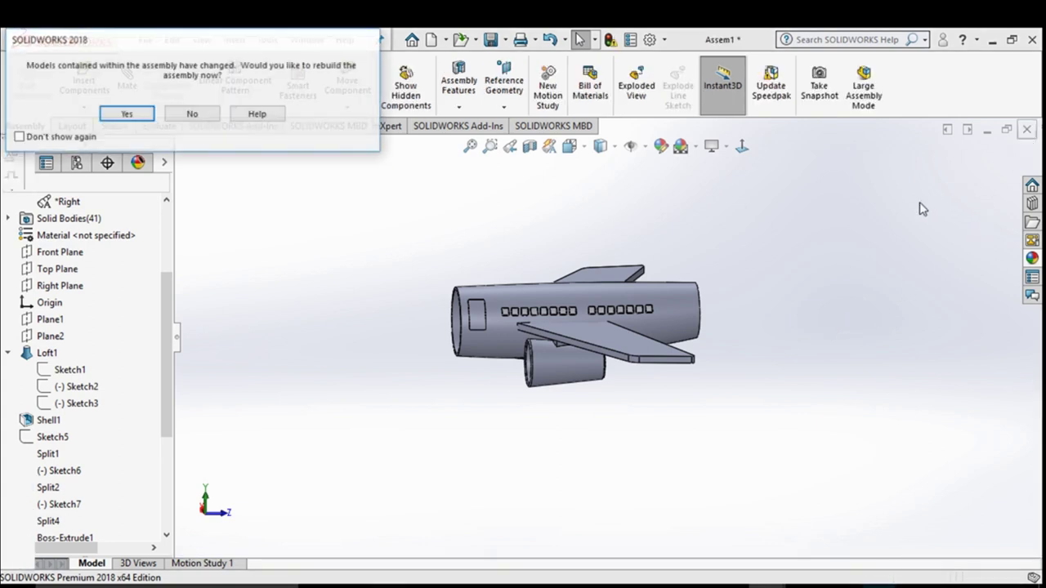
{"action": "left_click", "coordinate": [107, 117]}
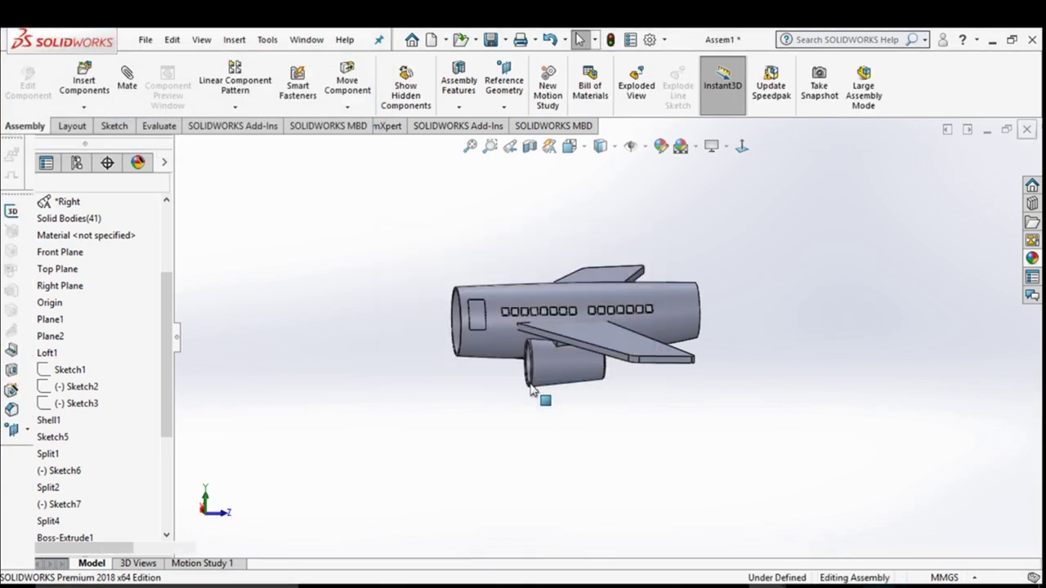